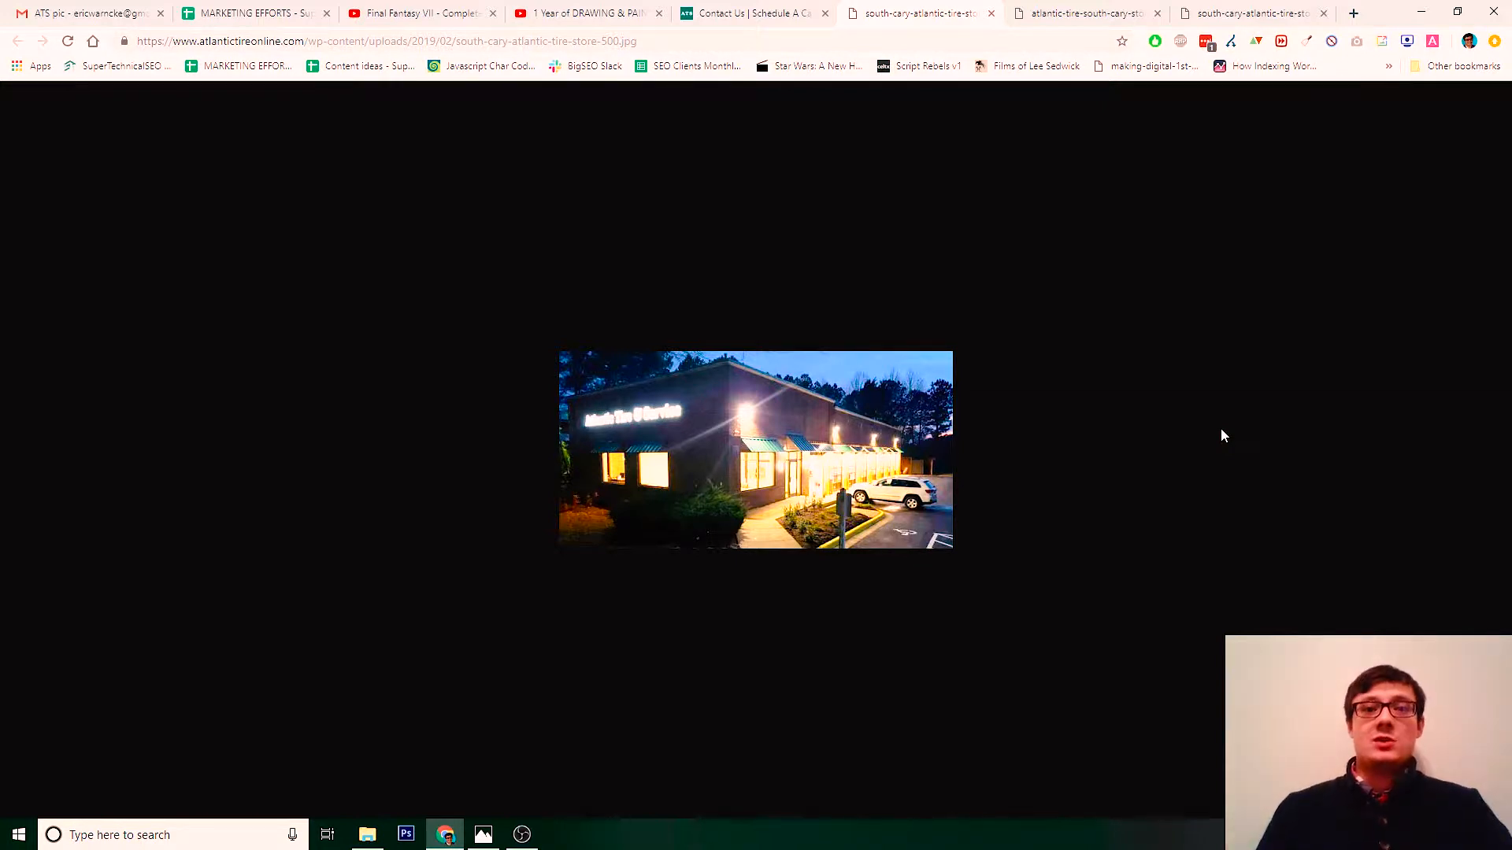
View the original store photo and the South Cary store picture on the website's contact page, then minimize the browser
{"action": "left_click", "coordinate": [483, 835]}
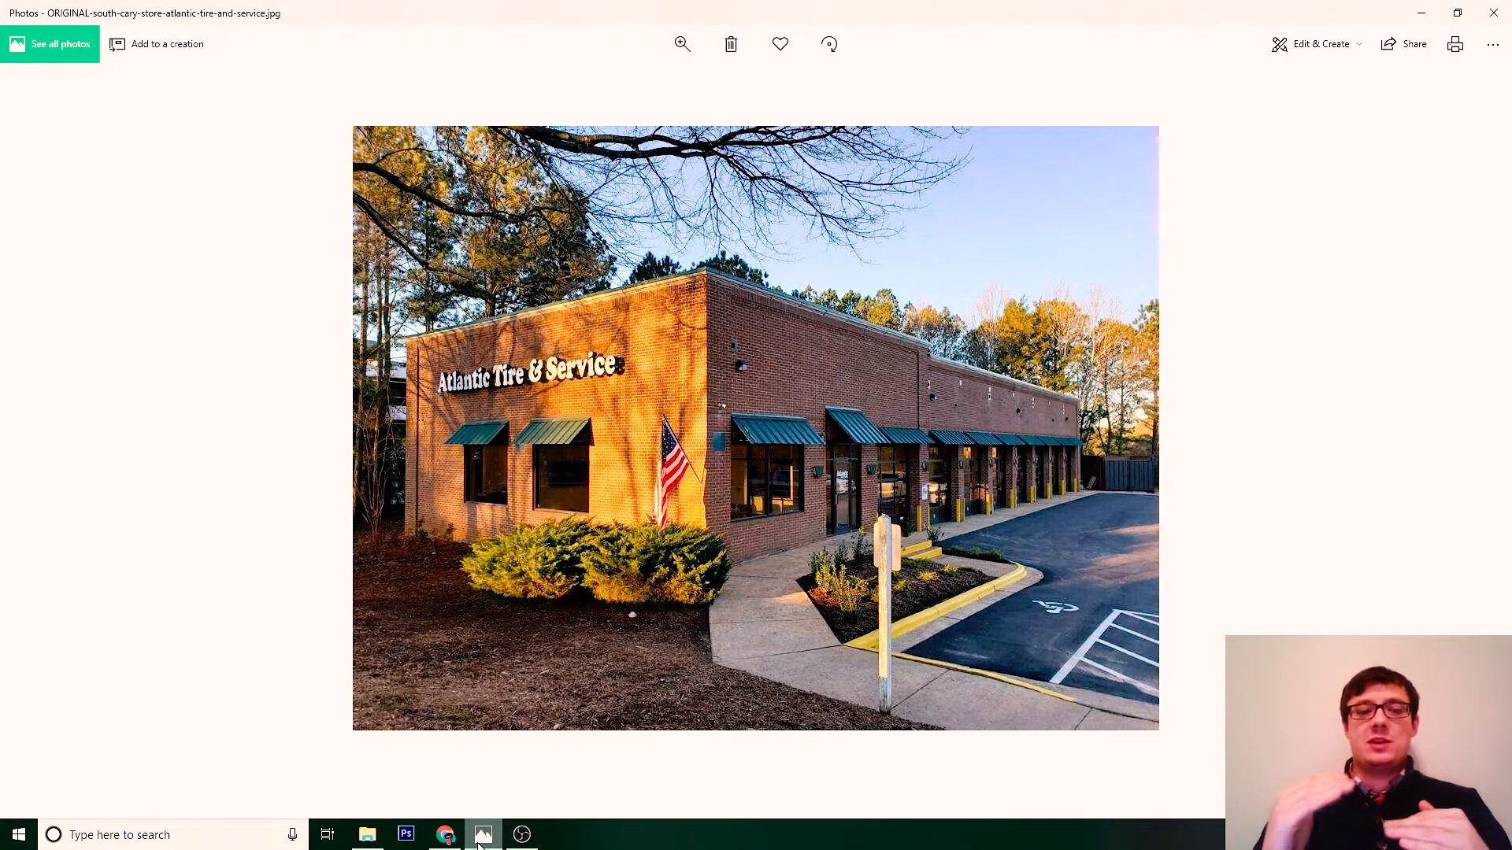
{"action": "left_click", "coordinate": [480, 841]}
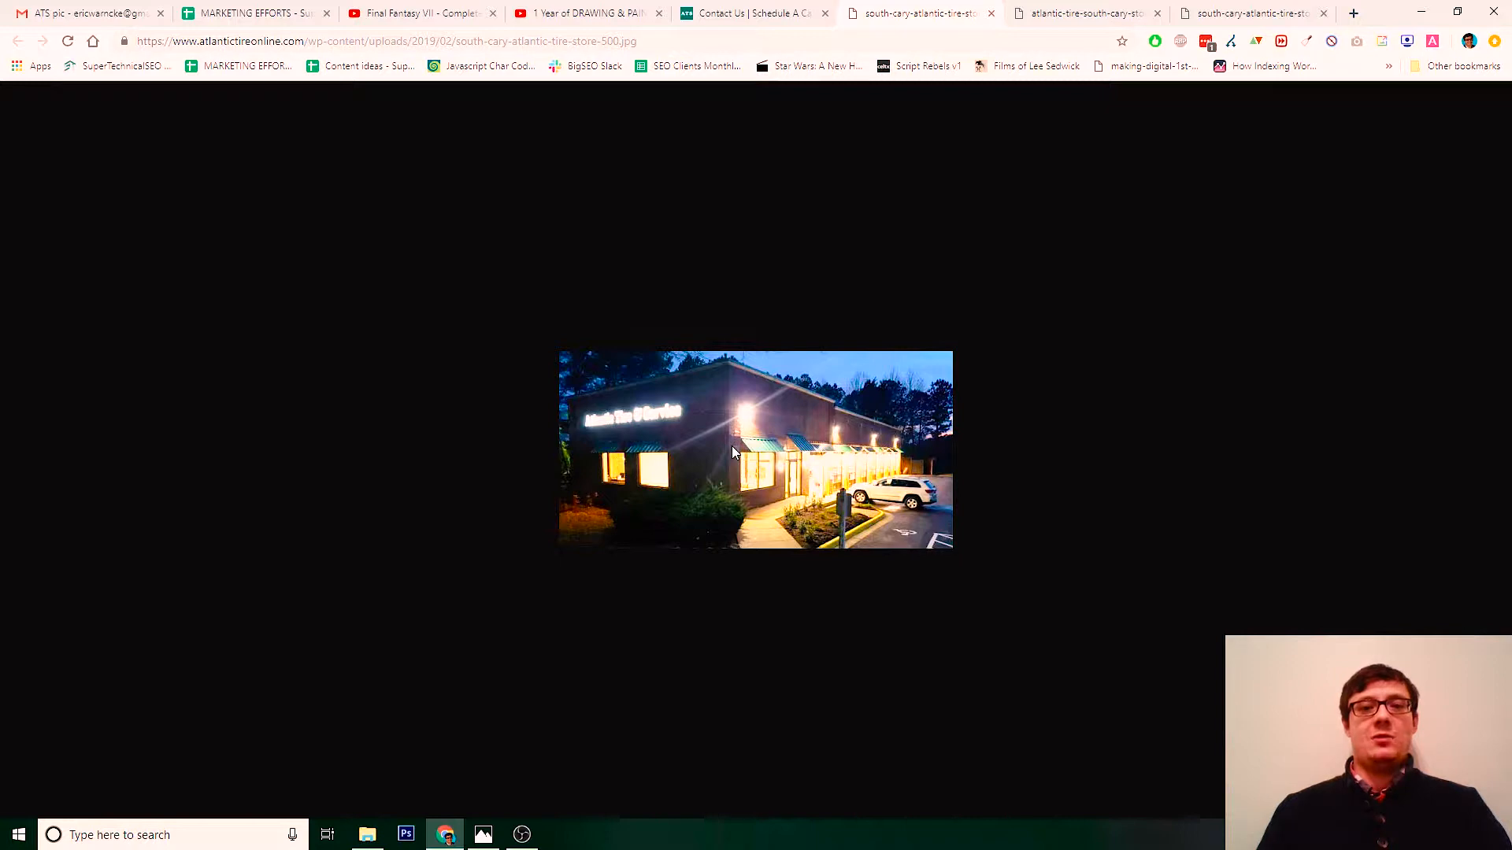
{"action": "key", "text": "ctrl+shift+Tab"}
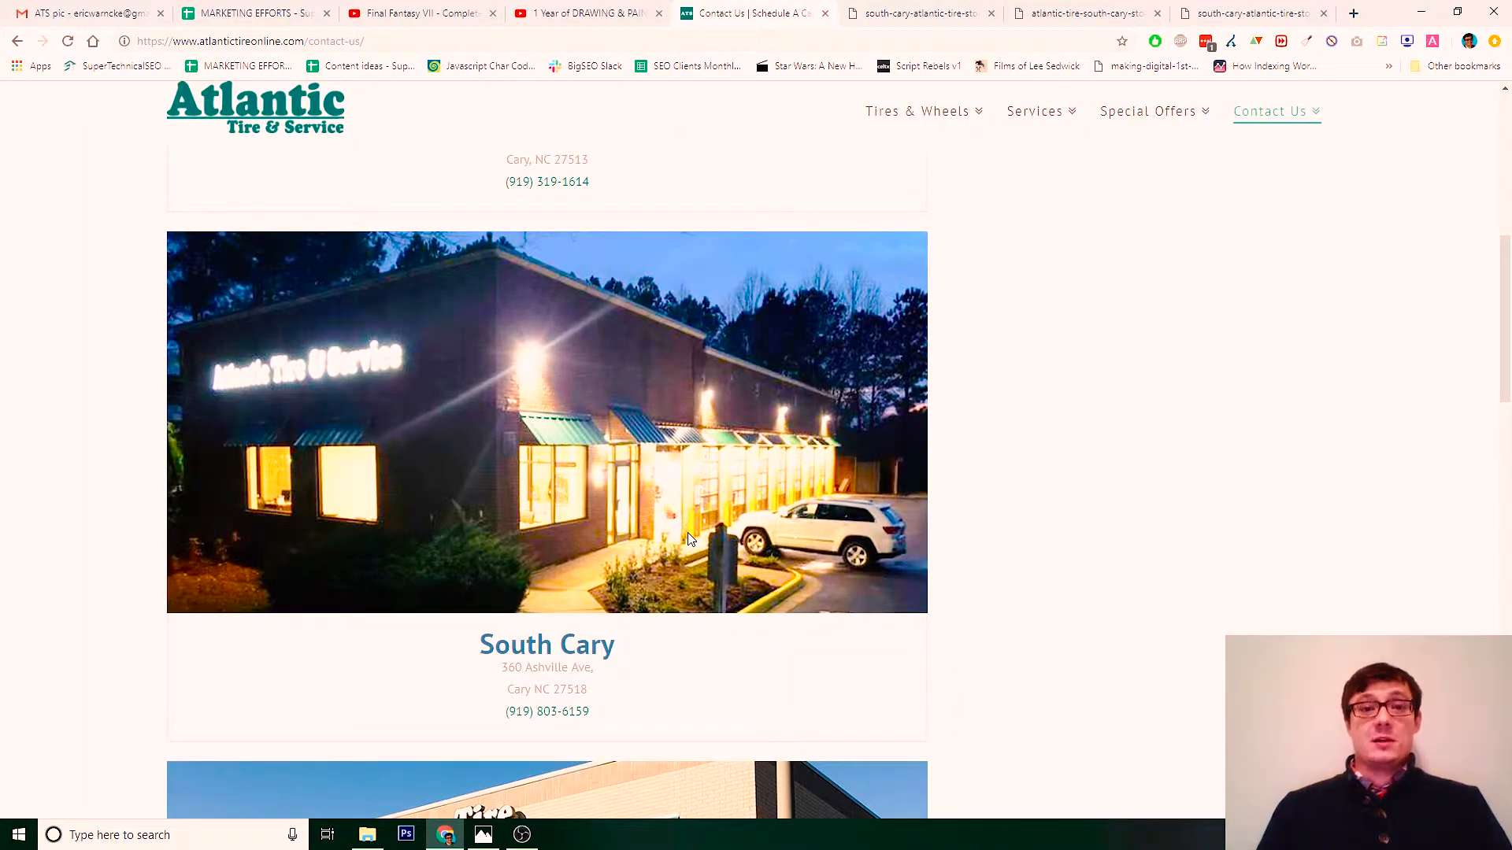
{"action": "left_click", "coordinate": [1422, 12]}
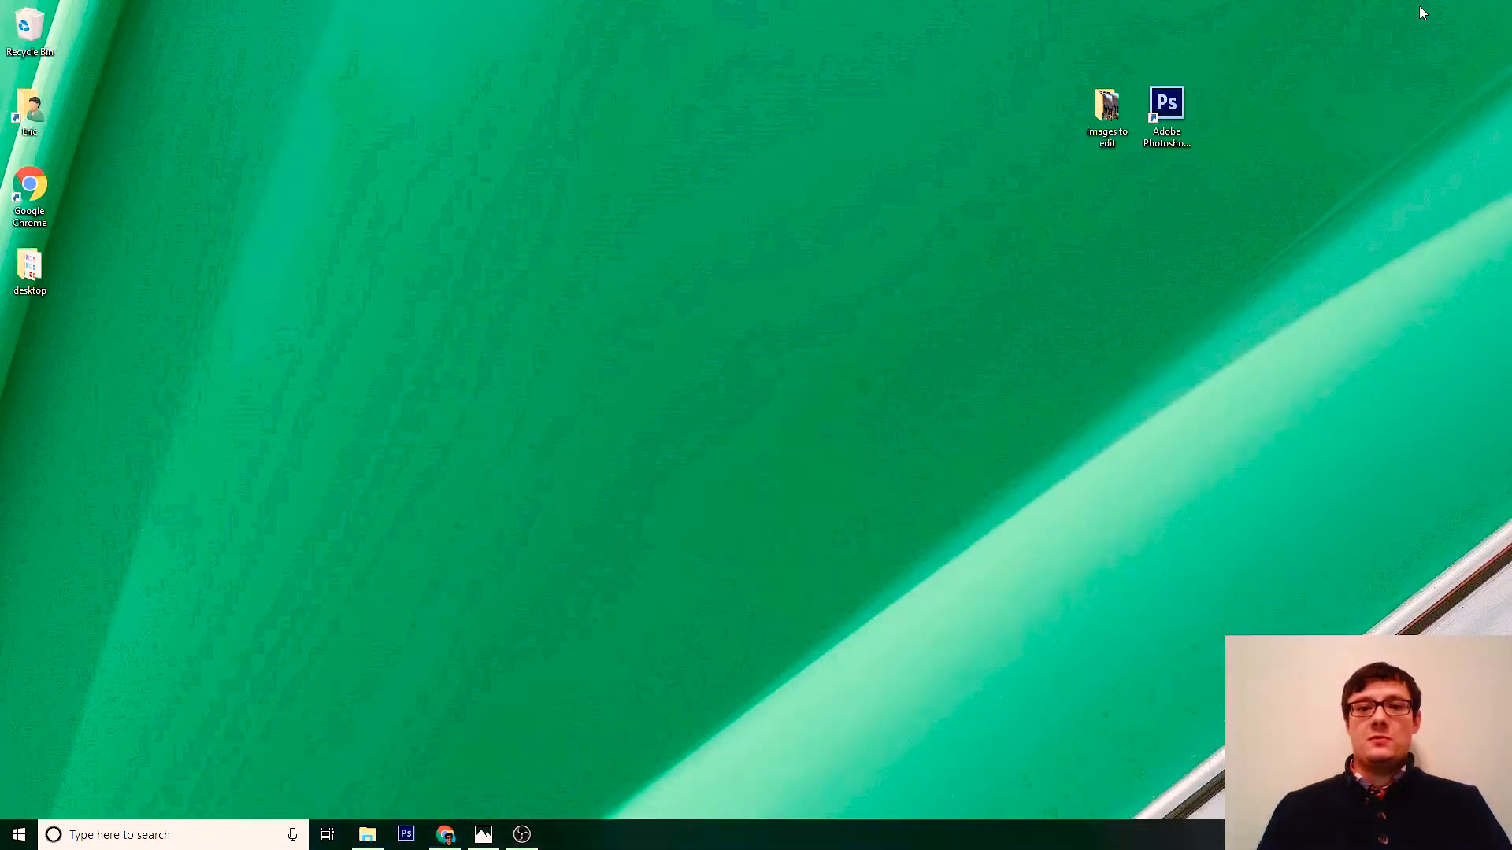
Switch to Photoshop and start a new document named "new cropped picture"
{"action": "left_click", "coordinate": [1168, 115]}
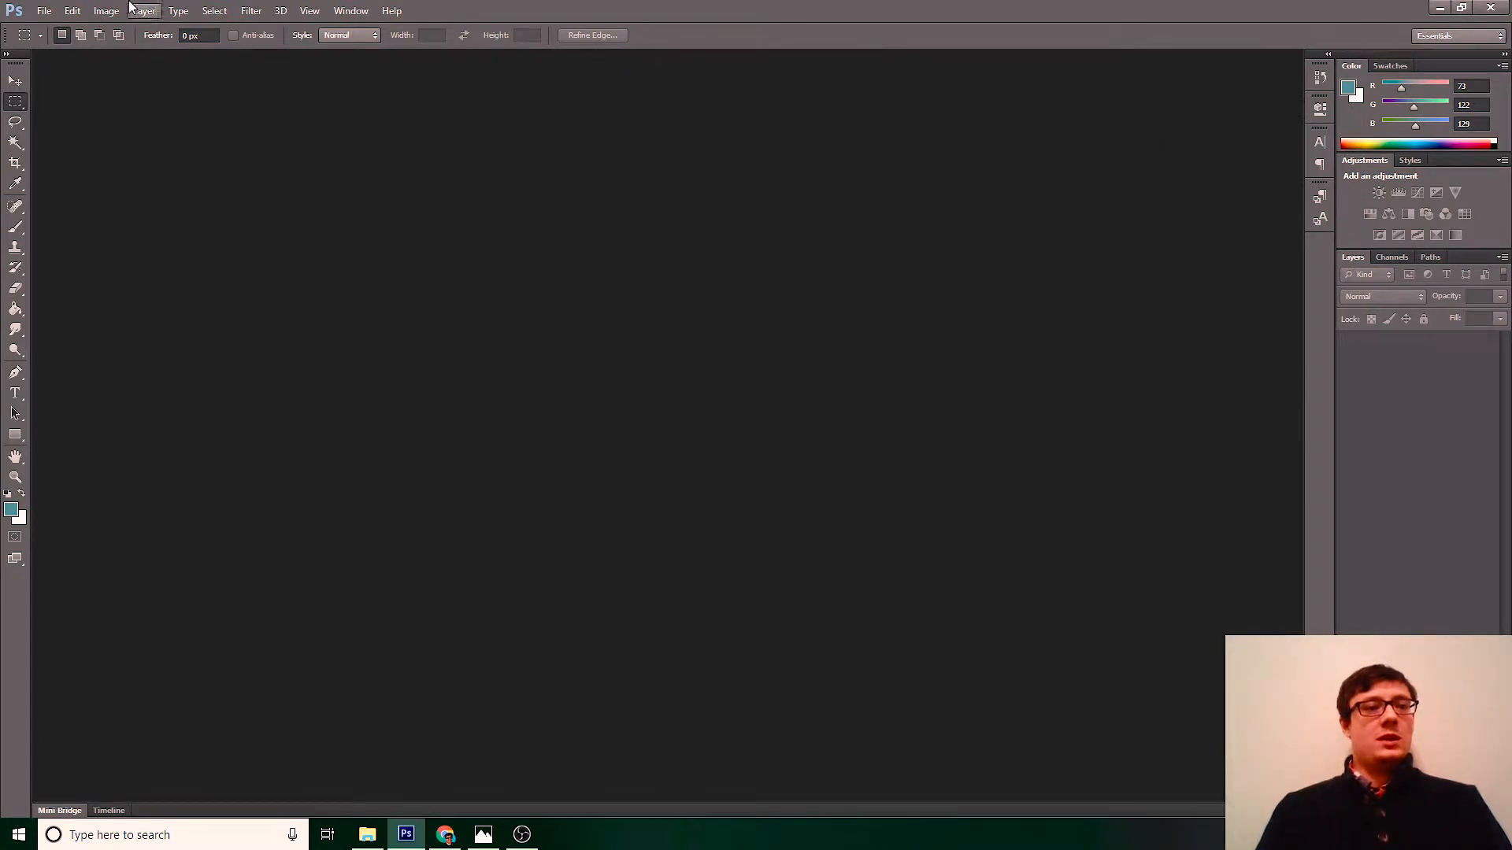
{"action": "left_click", "coordinate": [42, 15]}
{"action": "left_click", "coordinate": [41, 28]}
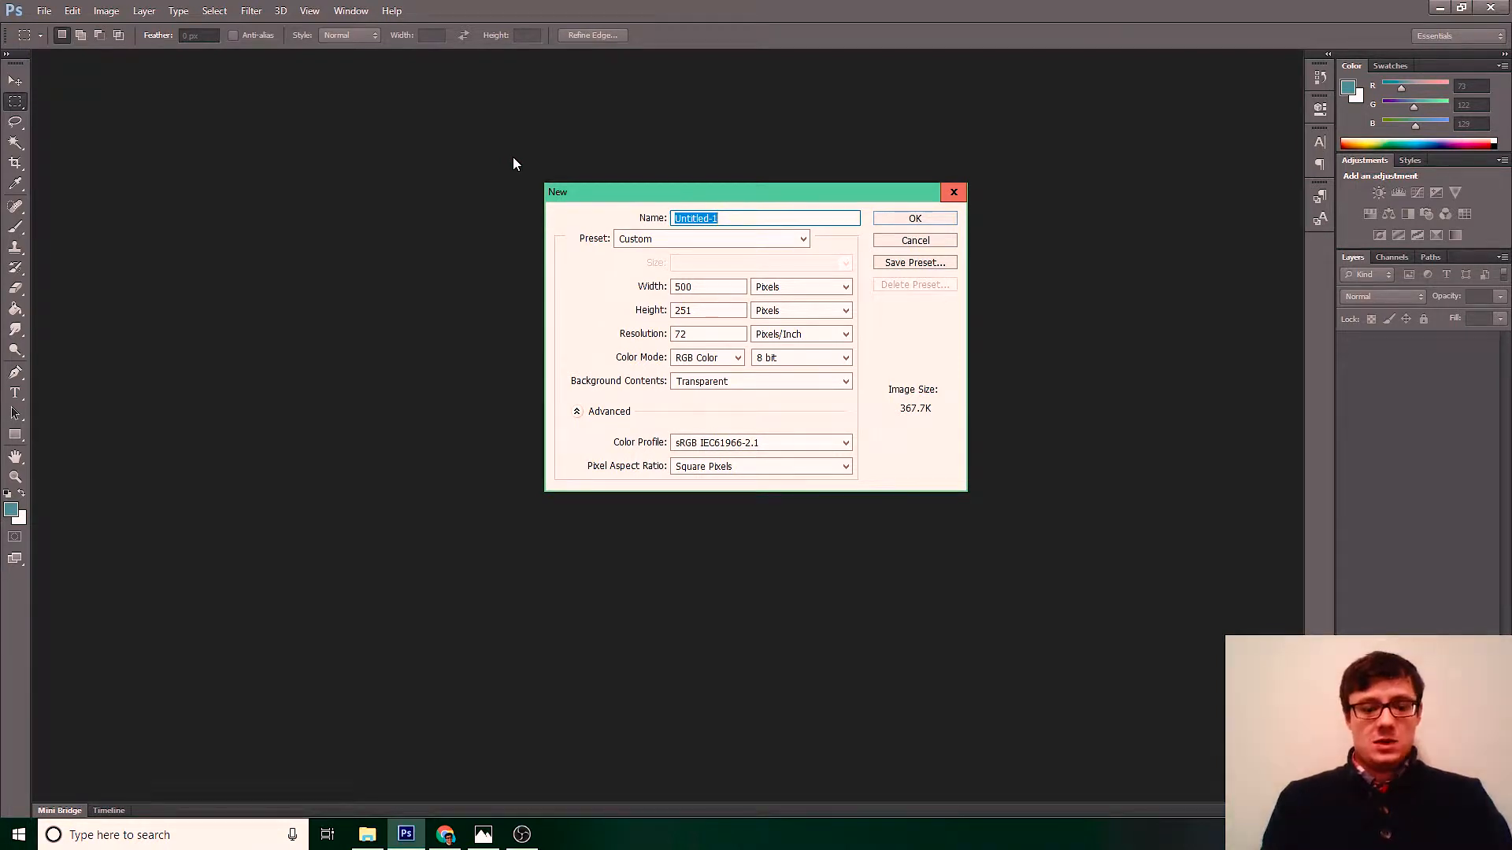
{"action": "type", "text": "new cropped picture"}
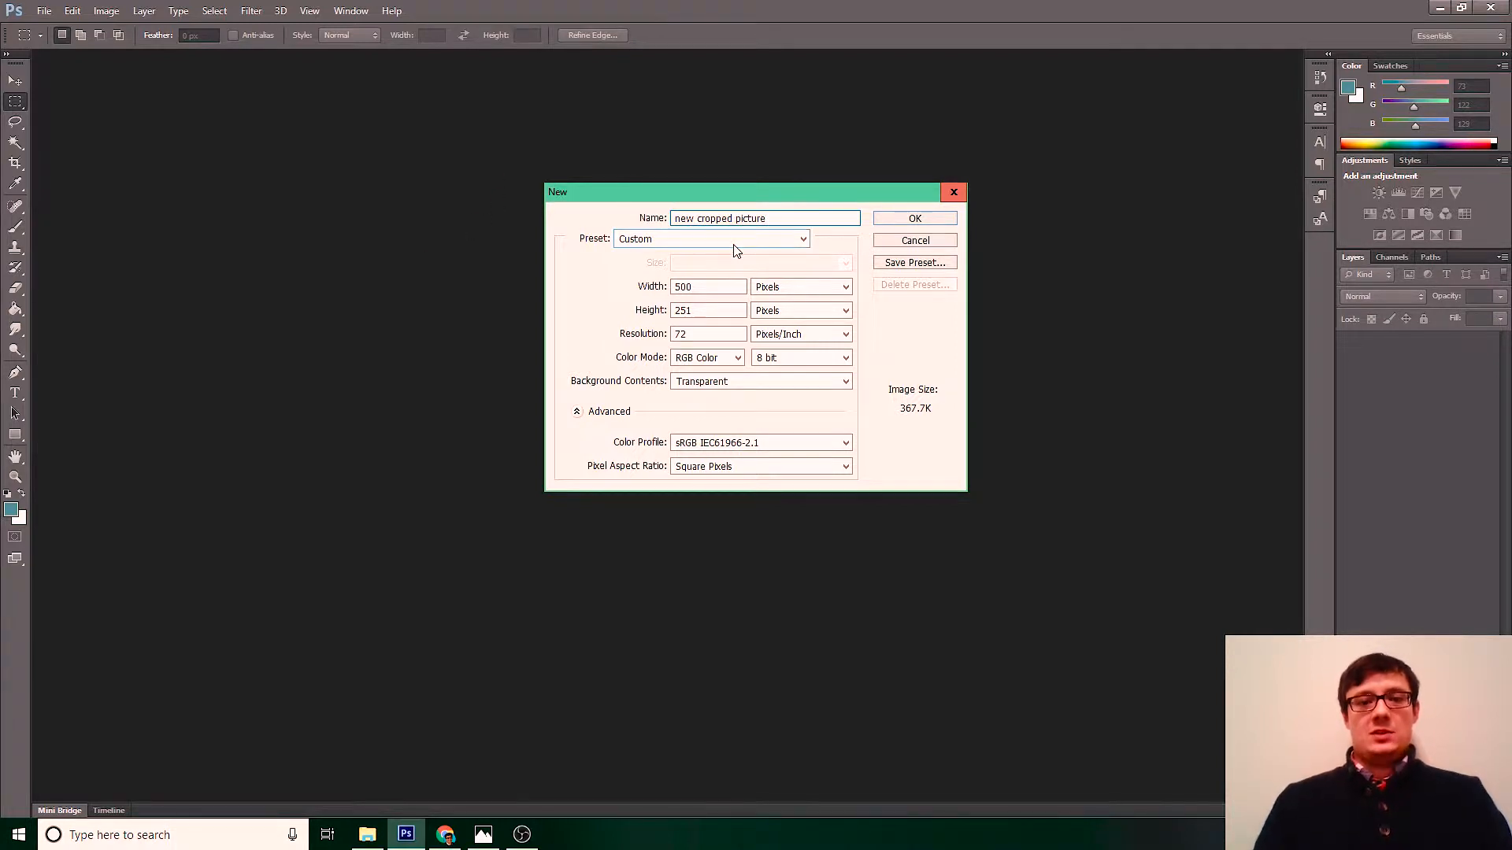
Create the document at 500 pixels wide and 251 pixels high with a resolution of 72 pixels/inch
{"action": "left_click", "coordinate": [699, 290]}
{"action": "type", "text": "500"}
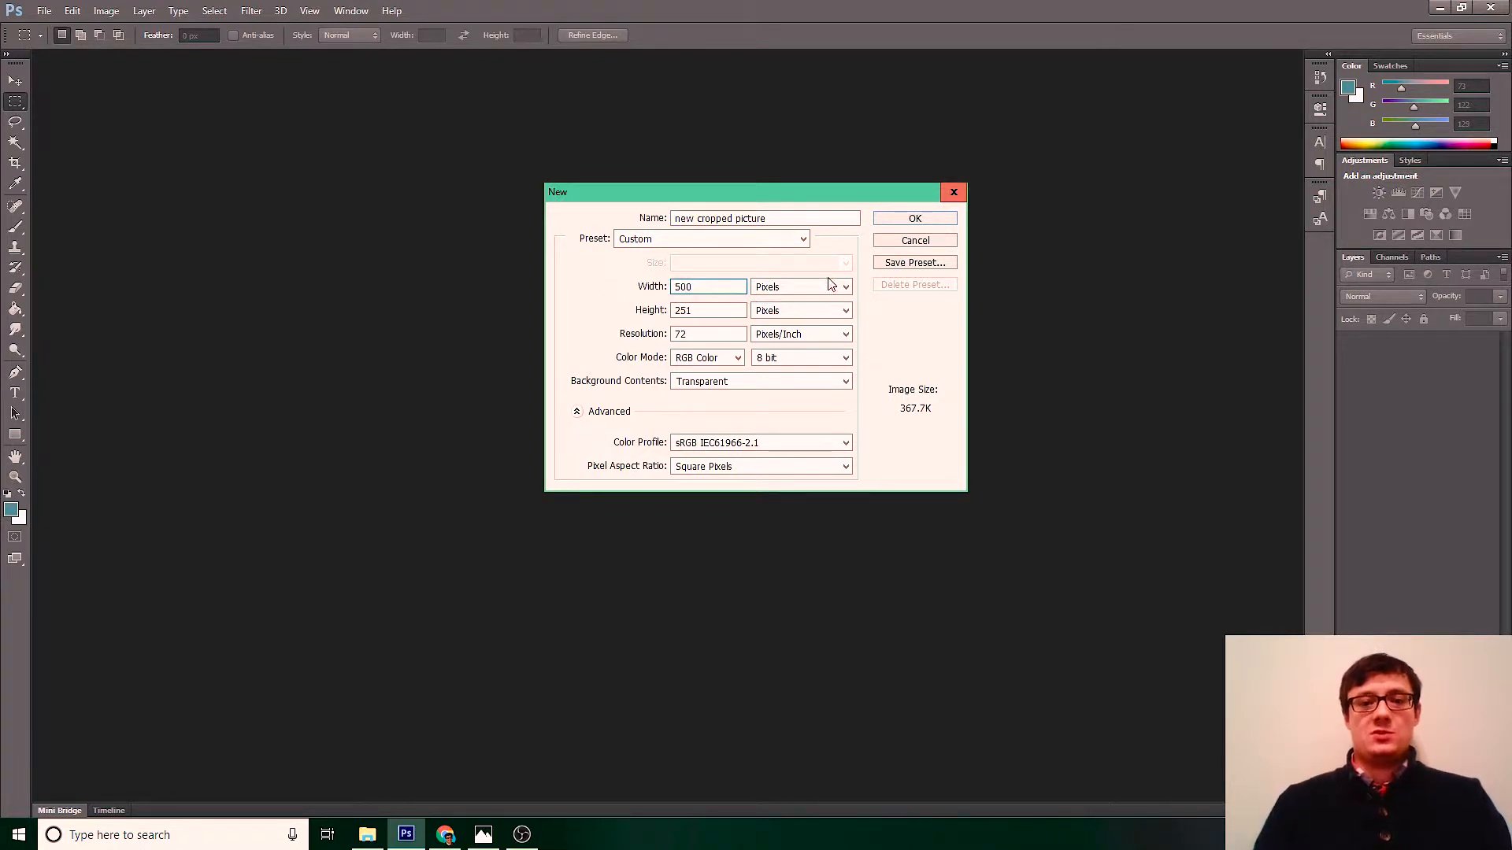
{"action": "left_click", "coordinate": [700, 311]}
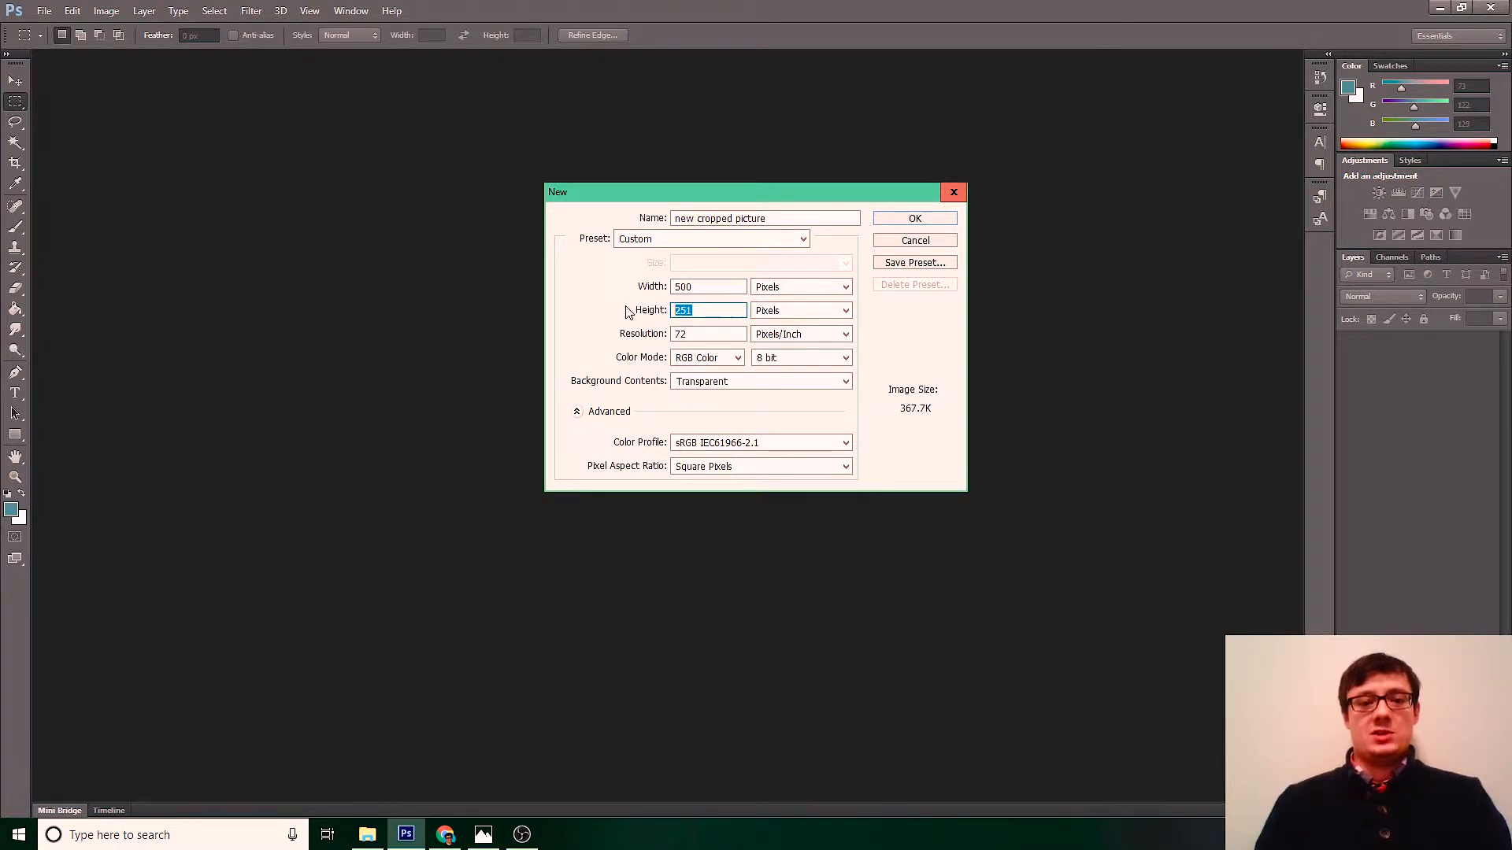
{"action": "type", "text": "251"}
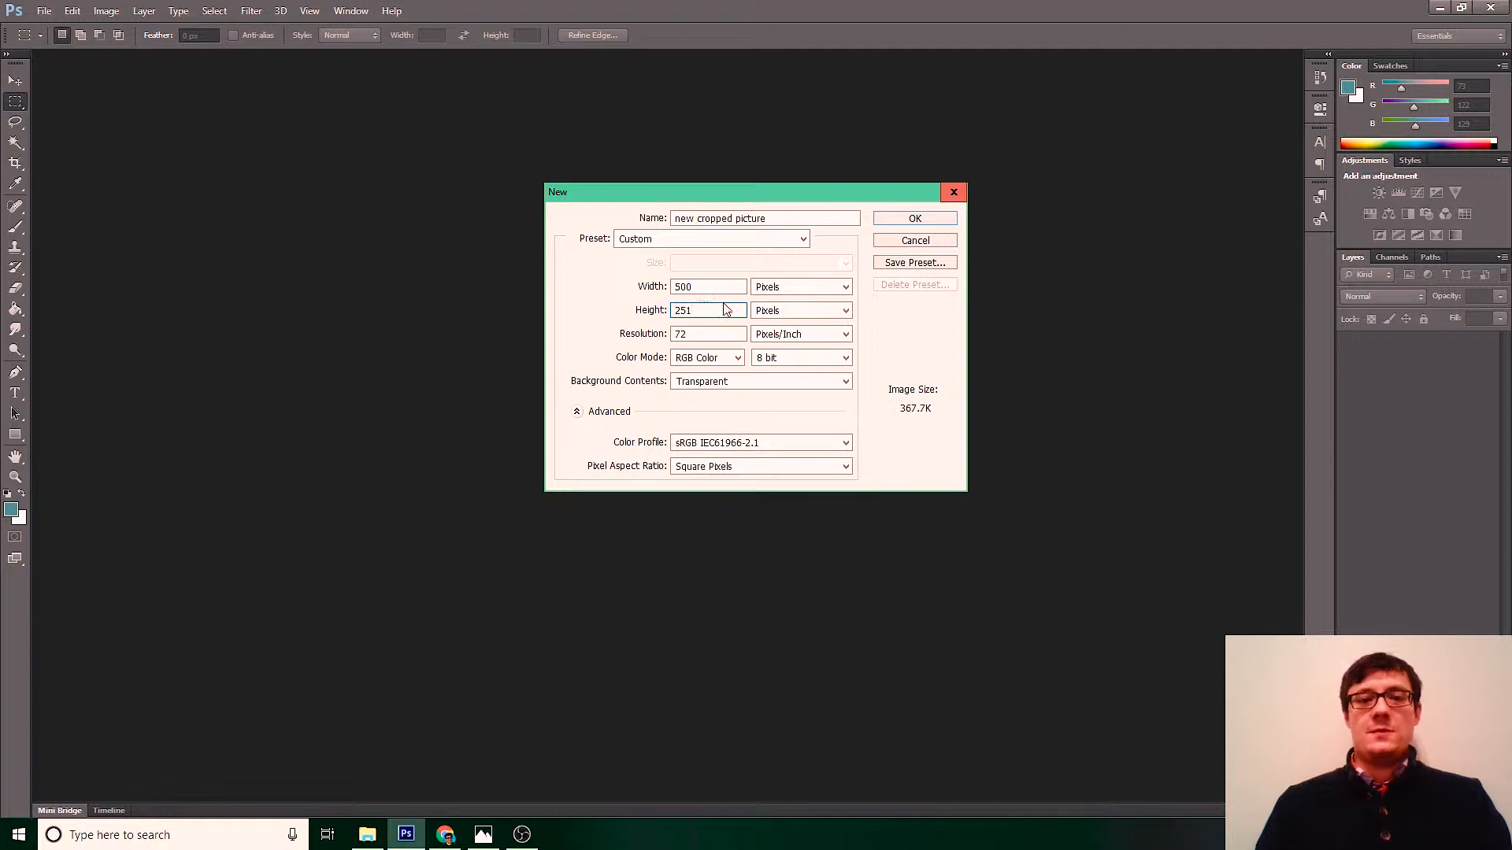
{"action": "left_click", "coordinate": [767, 290]}
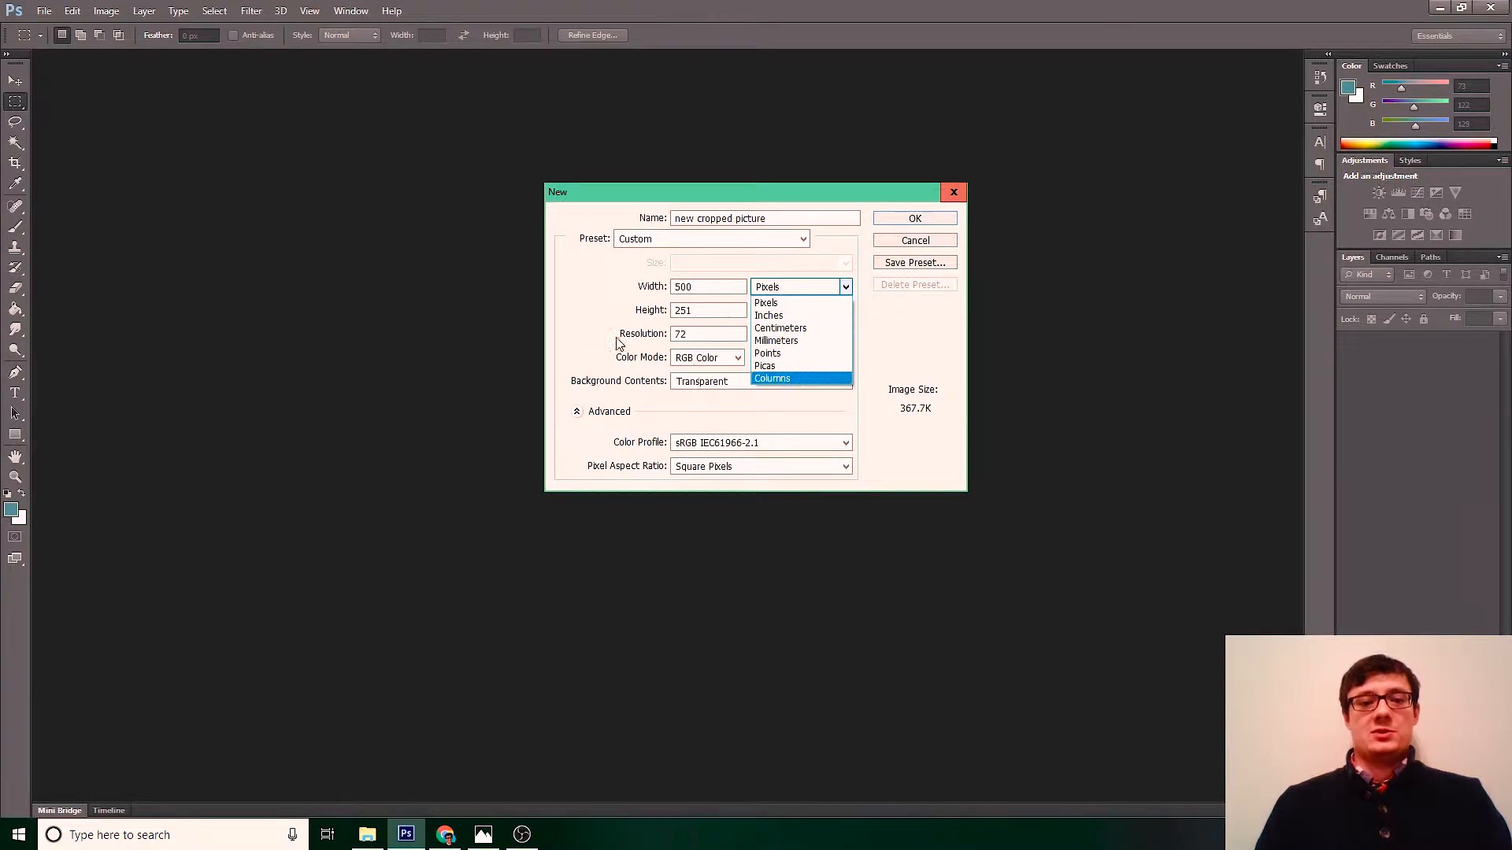
{"action": "left_click", "coordinate": [786, 306]}
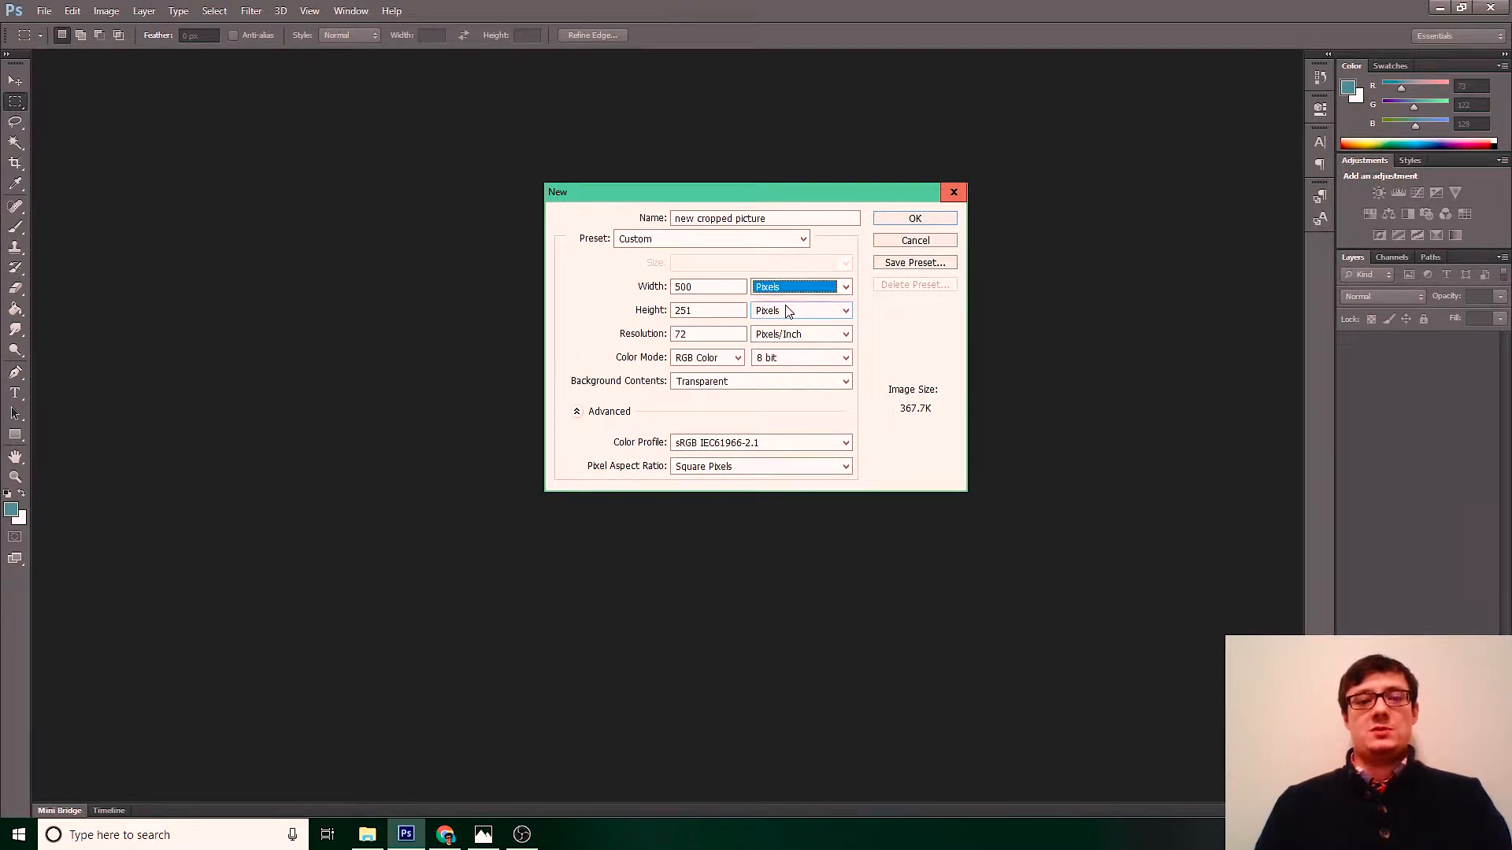
{"action": "double_click", "coordinate": [697, 339]}
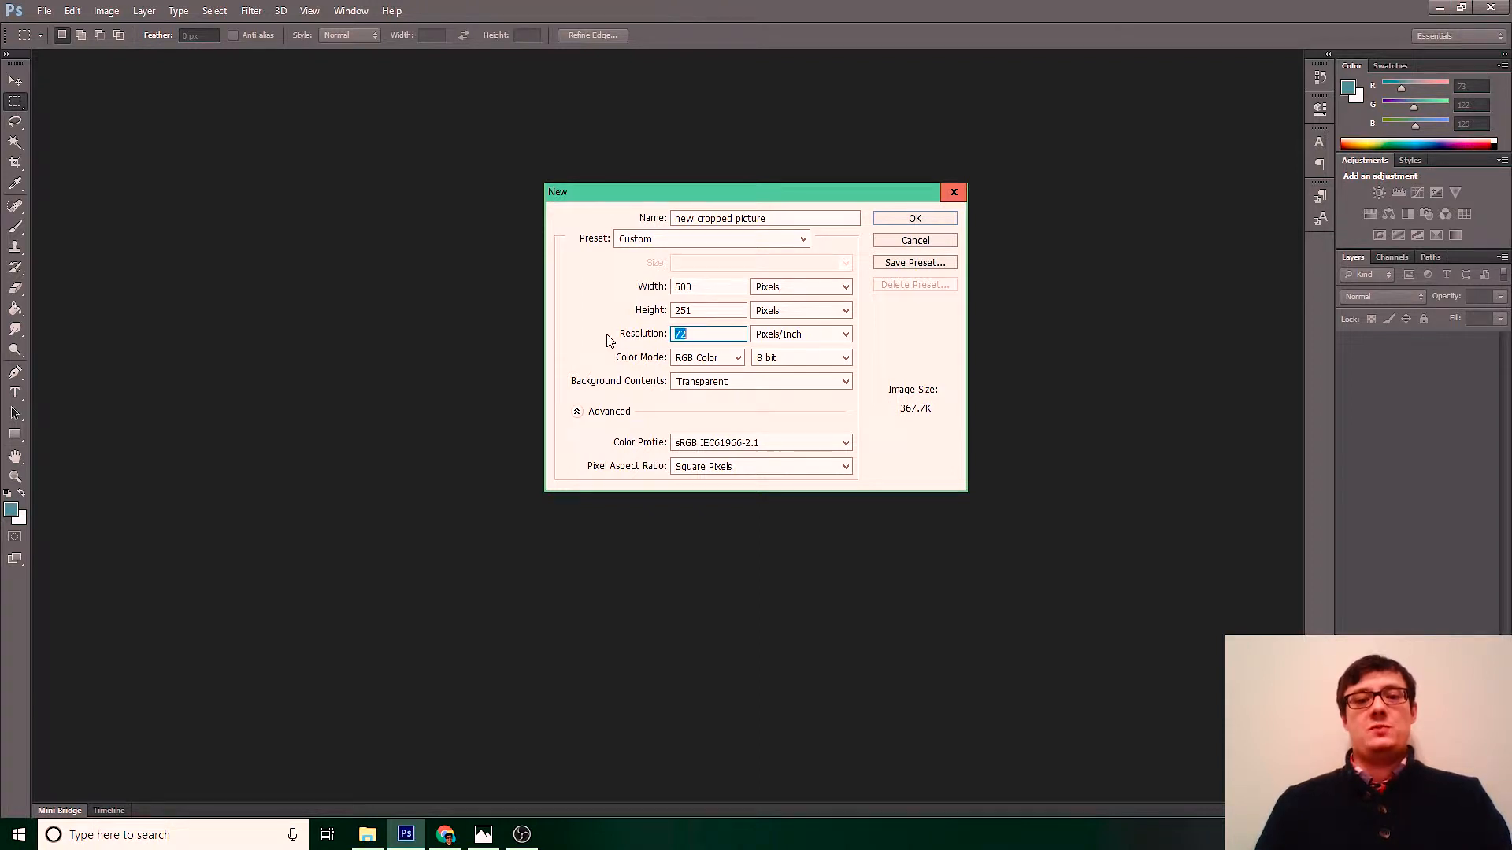
{"action": "left_click", "coordinate": [698, 337]}
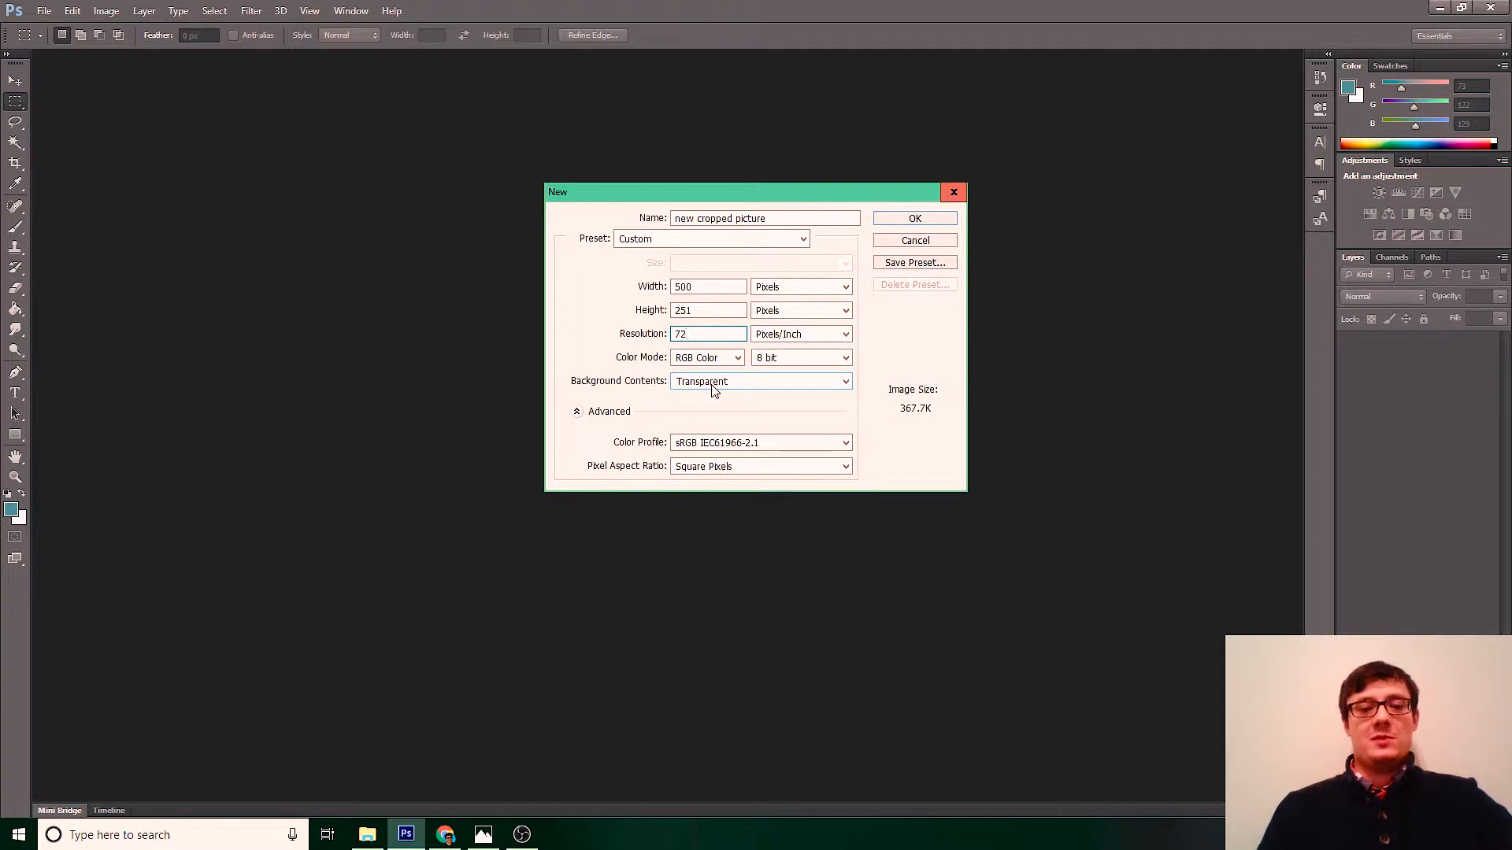
{"action": "left_click", "coordinate": [902, 221]}
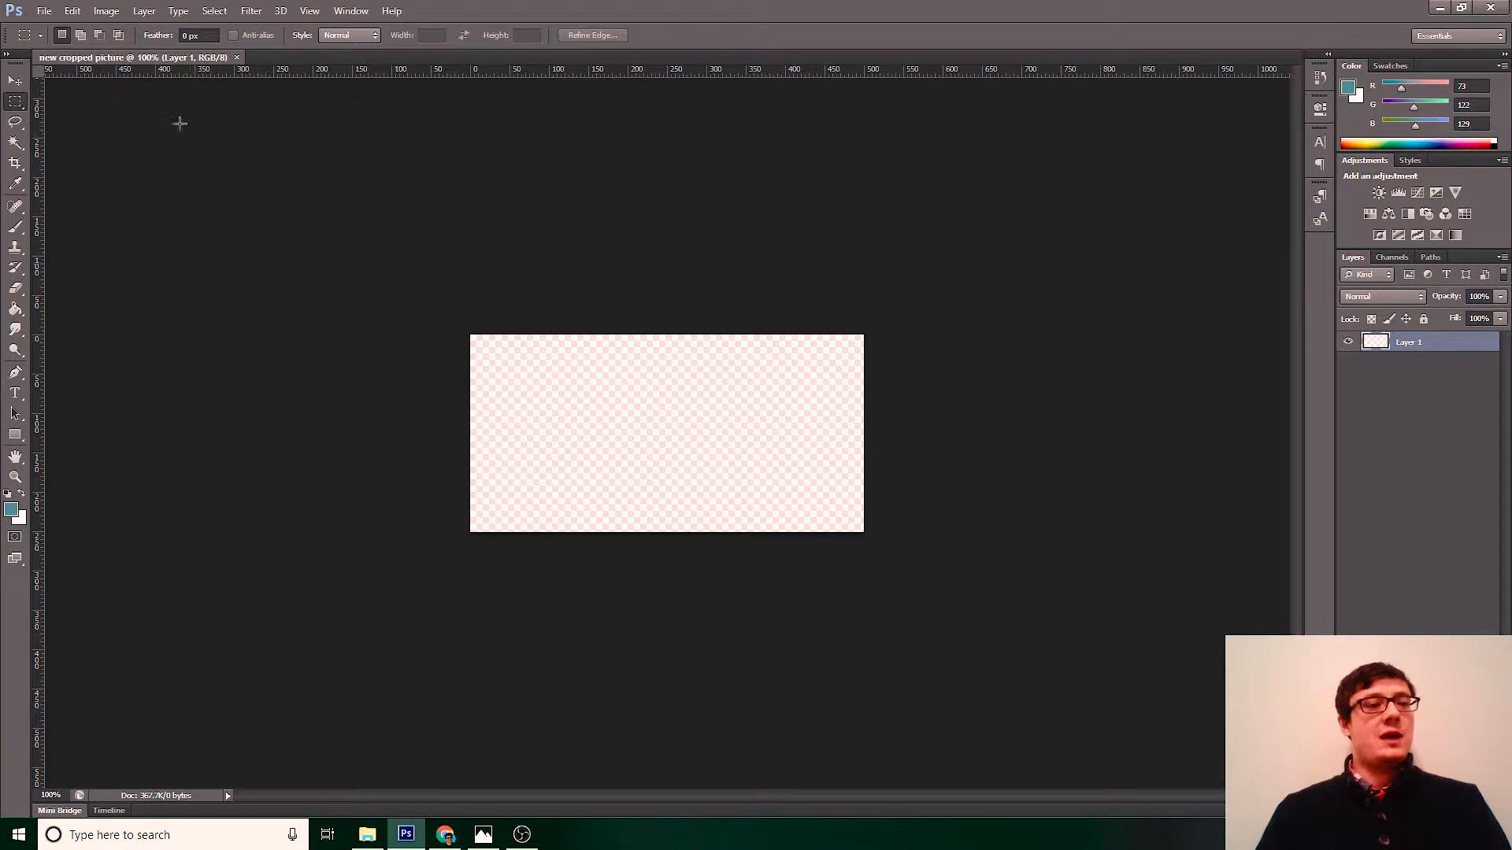
Open ORIGINAL-south-cary-store-atlantic-tire-and-service.jpg from the "images to edit" folder
{"action": "left_click", "coordinate": [43, 11]}
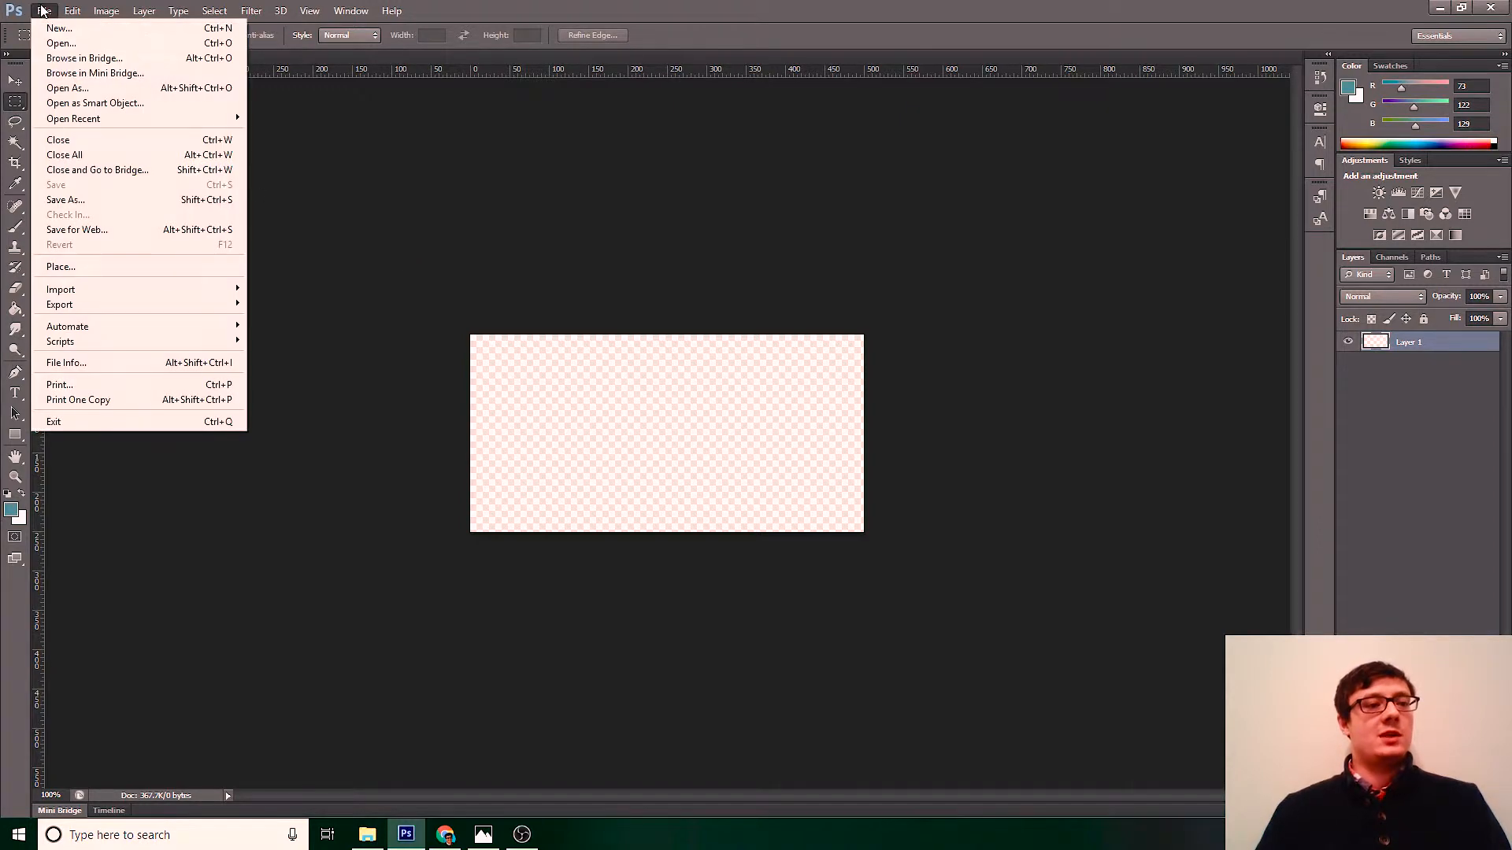
{"action": "left_click", "coordinate": [52, 44]}
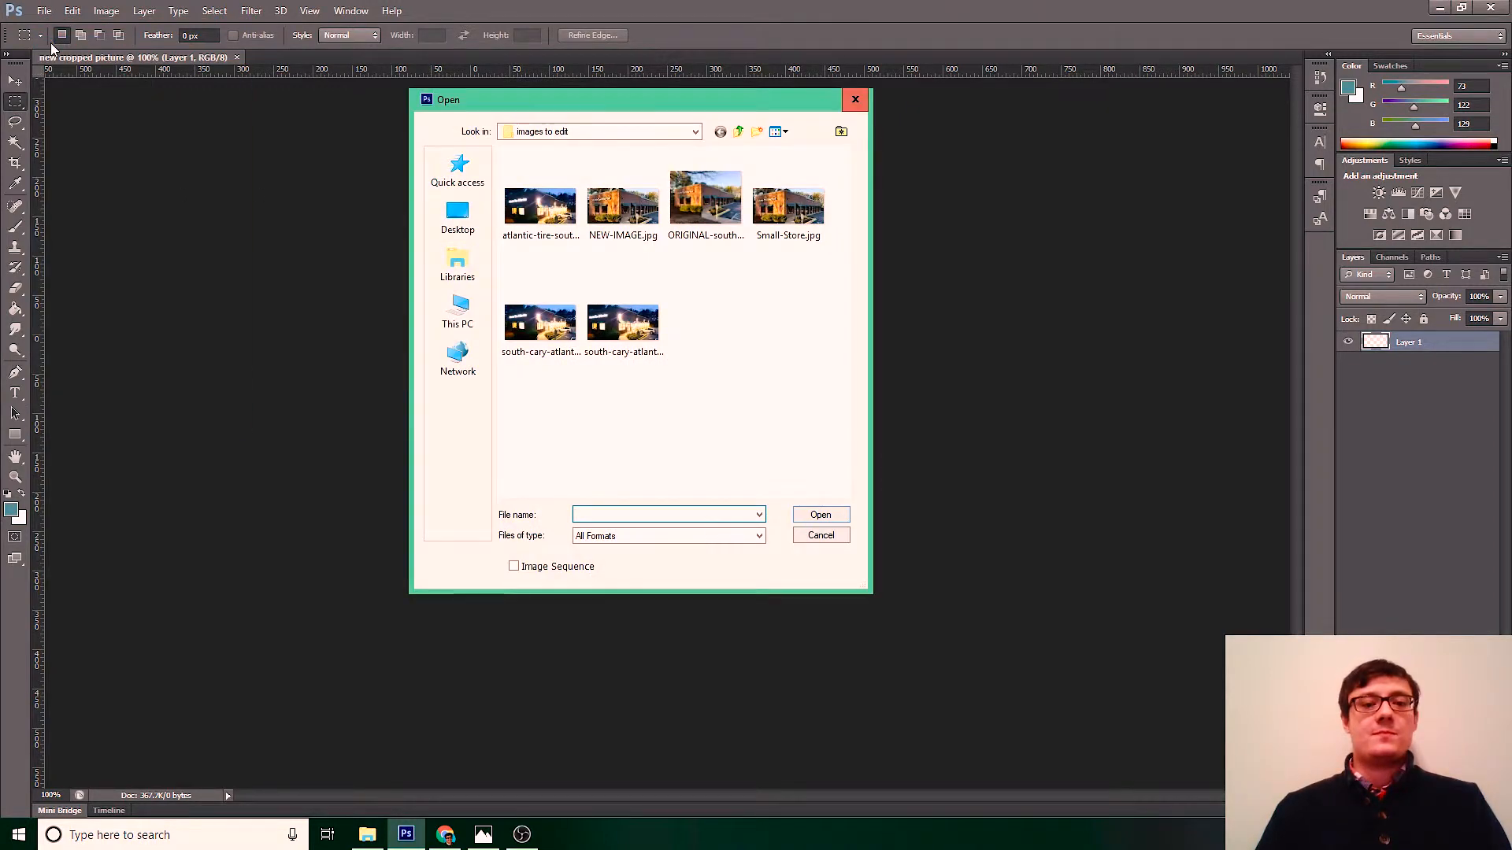
{"action": "left_click", "coordinate": [707, 236]}
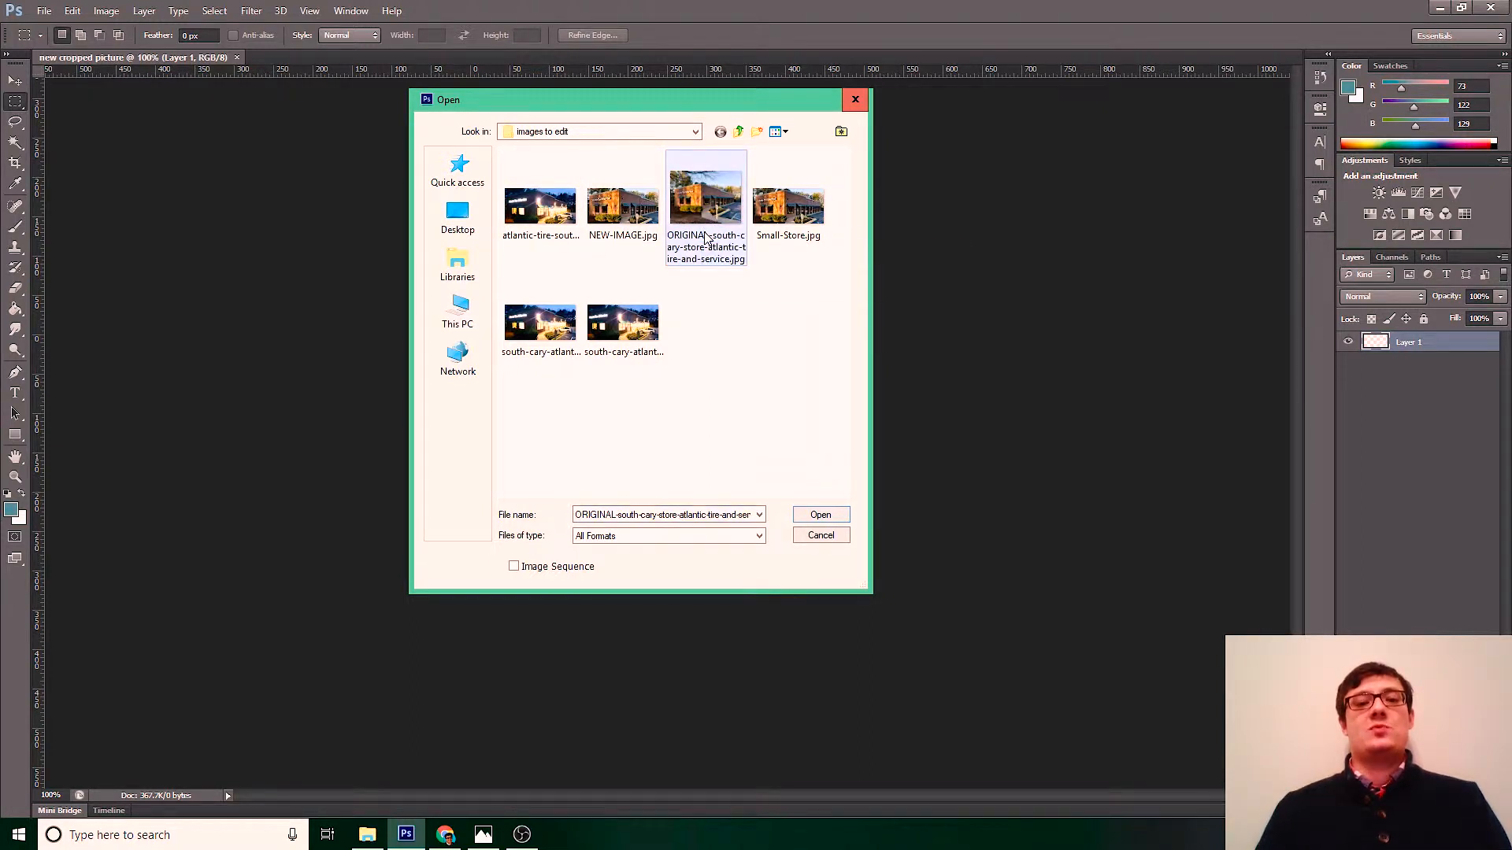
{"action": "left_click", "coordinate": [820, 515]}
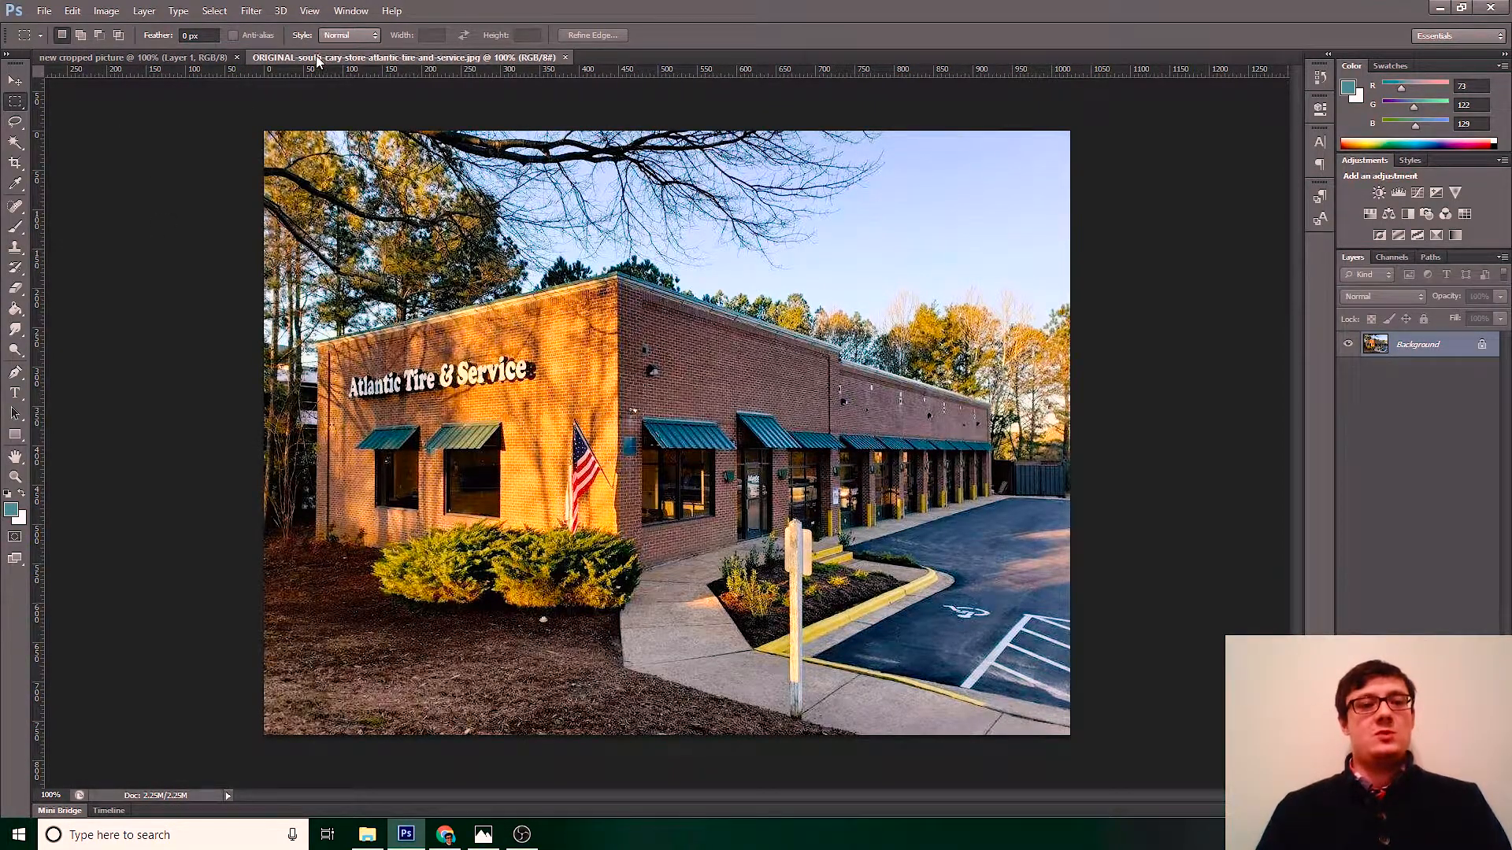
Convert the store photo's locked Background into a regular layer with the default settings and activate the Move tool
{"action": "left_click", "coordinate": [224, 60]}
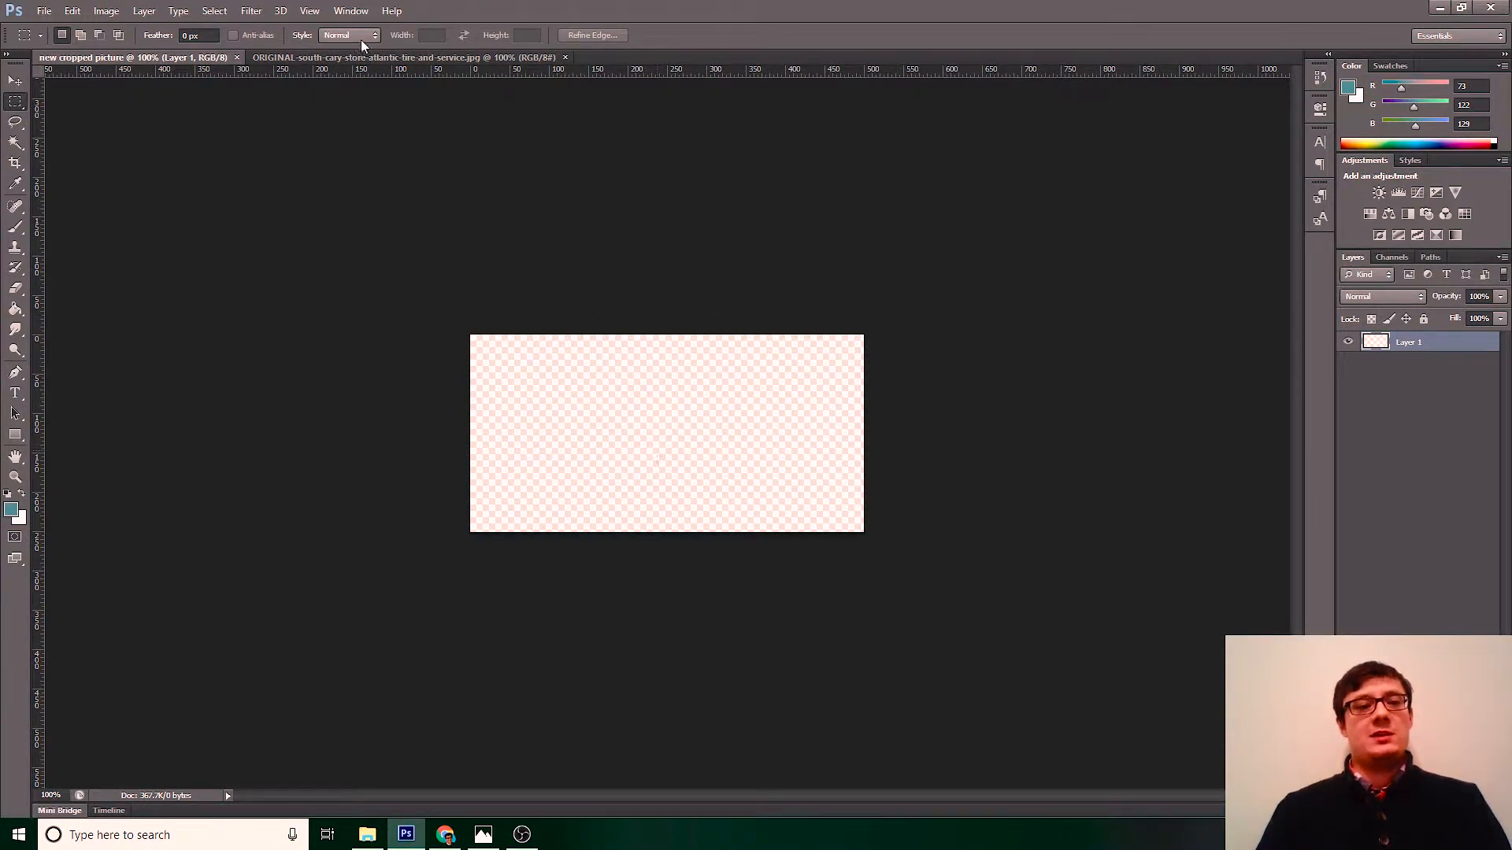
{"action": "left_click", "coordinate": [343, 60]}
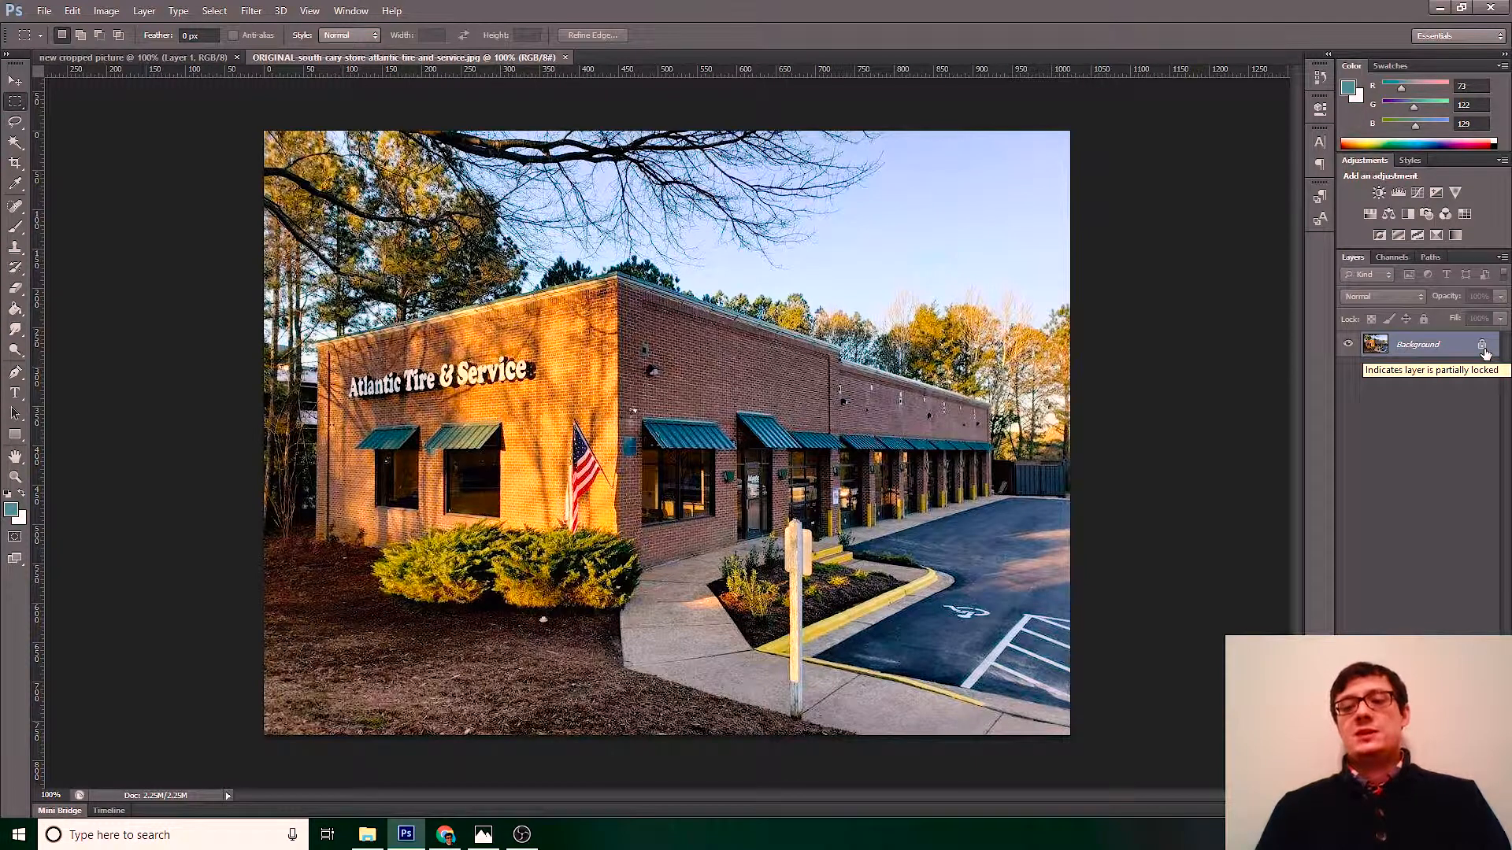
{"action": "double_click", "coordinate": [1433, 355]}
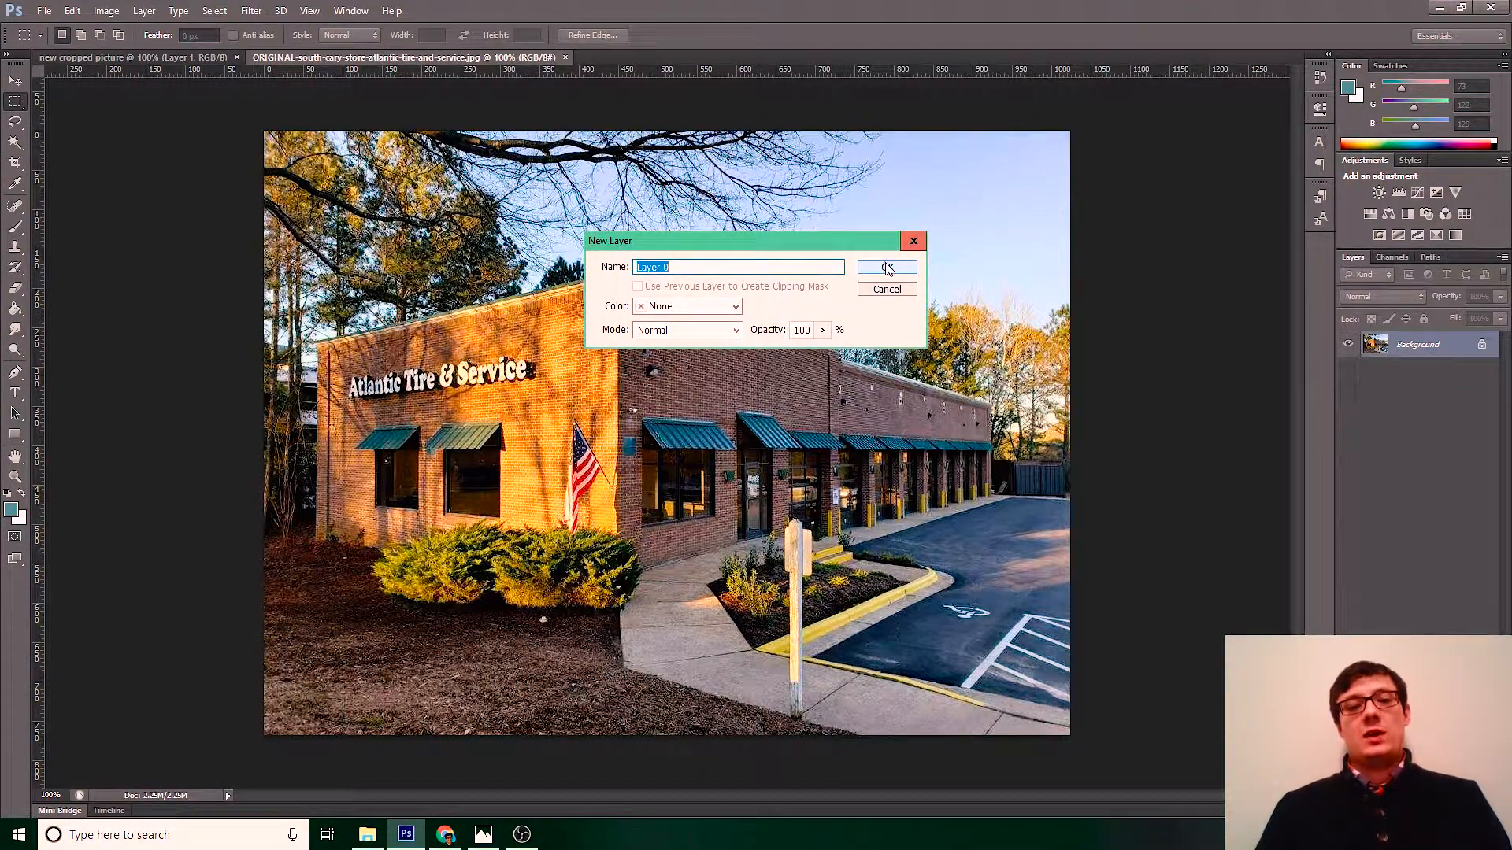
{"action": "left_click", "coordinate": [887, 268]}
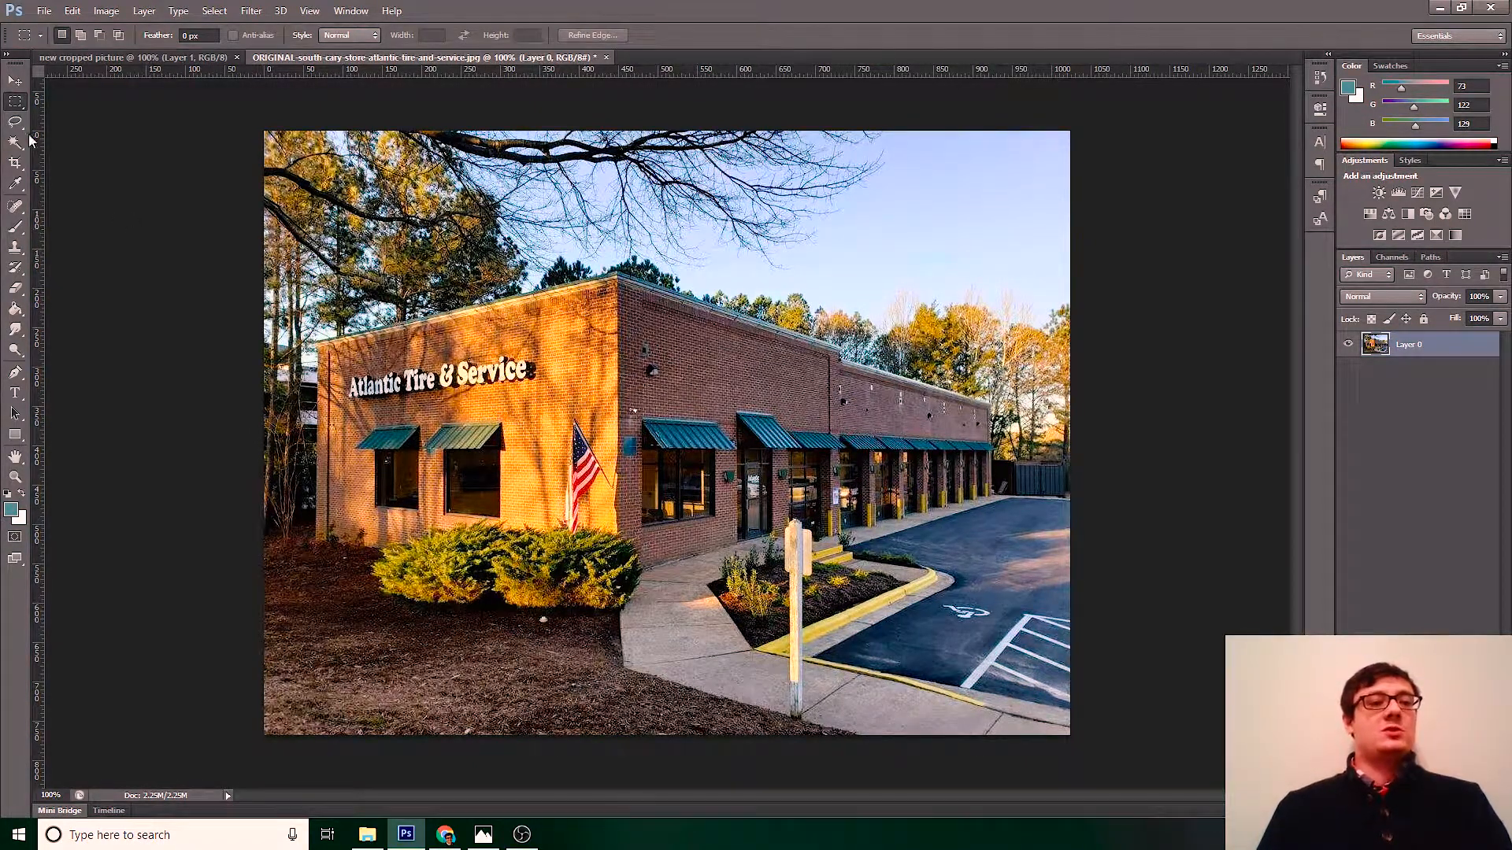
{"action": "left_click", "coordinate": [15, 84]}
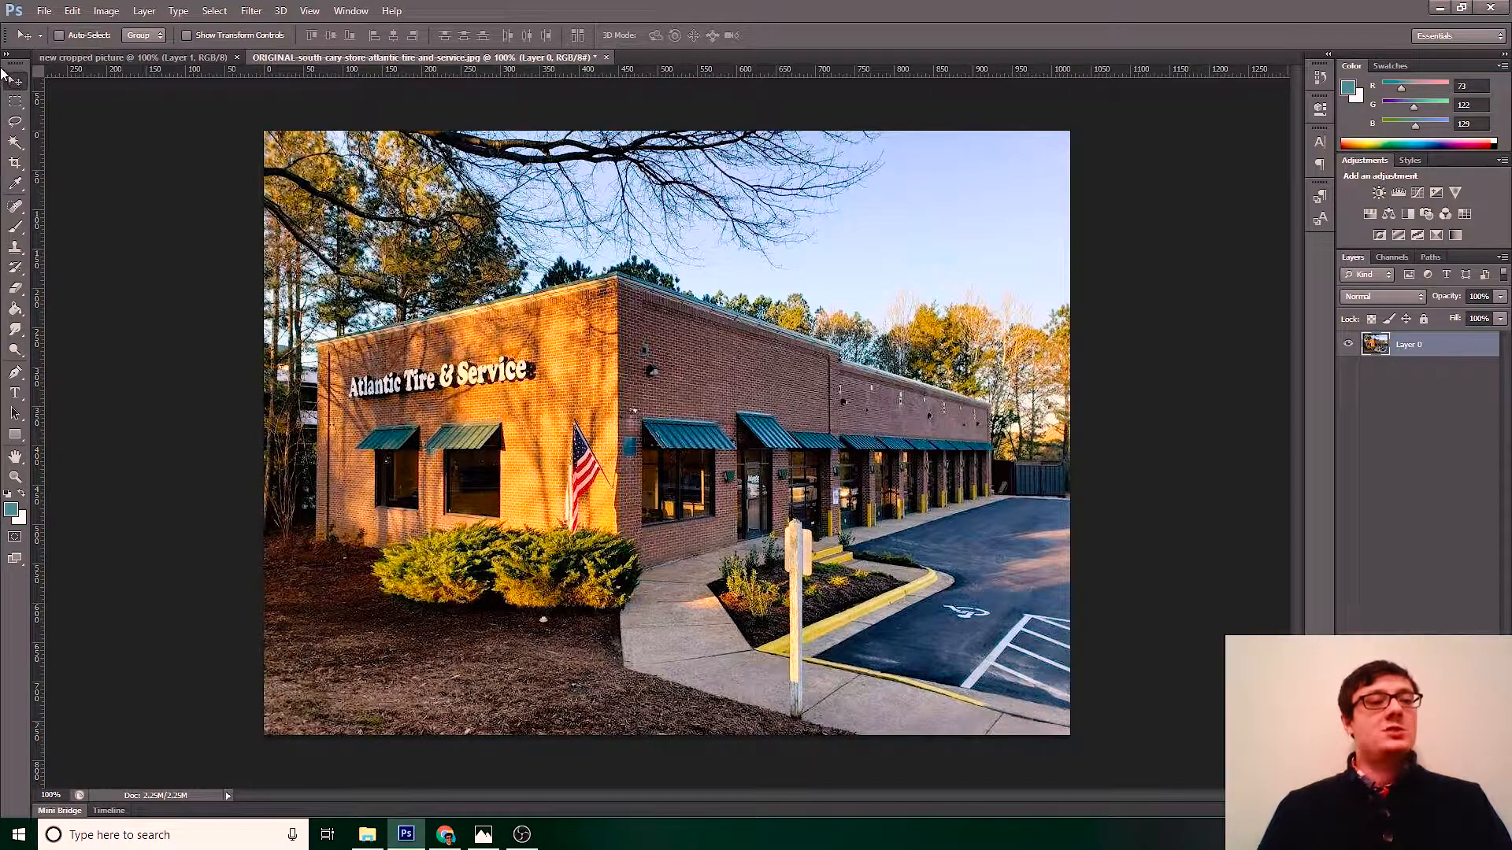
Hide the Tools panel and show it again
{"action": "left_click", "coordinate": [349, 10]}
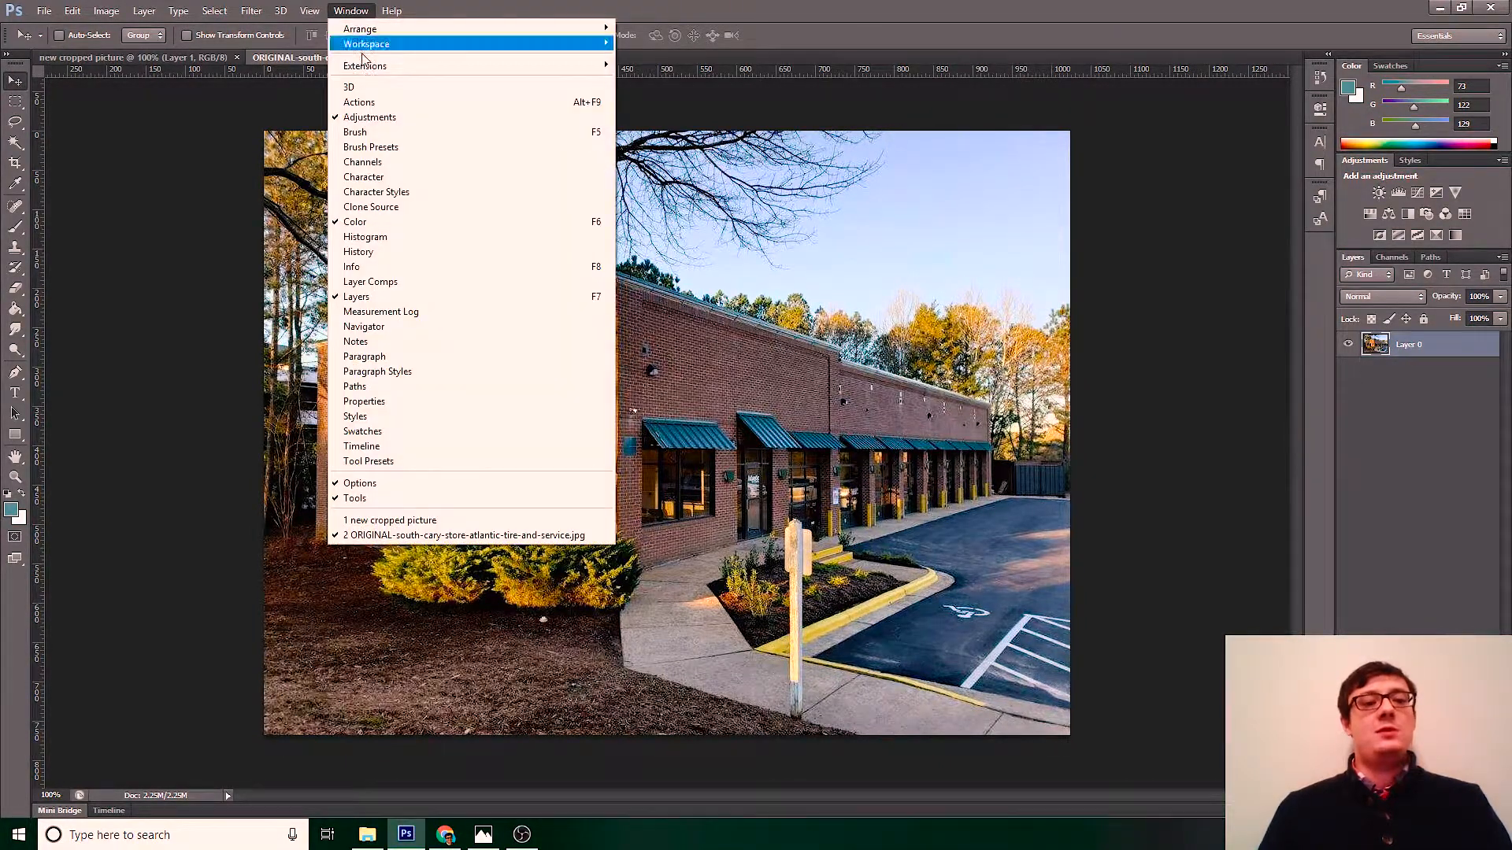
{"action": "left_click", "coordinate": [363, 499]}
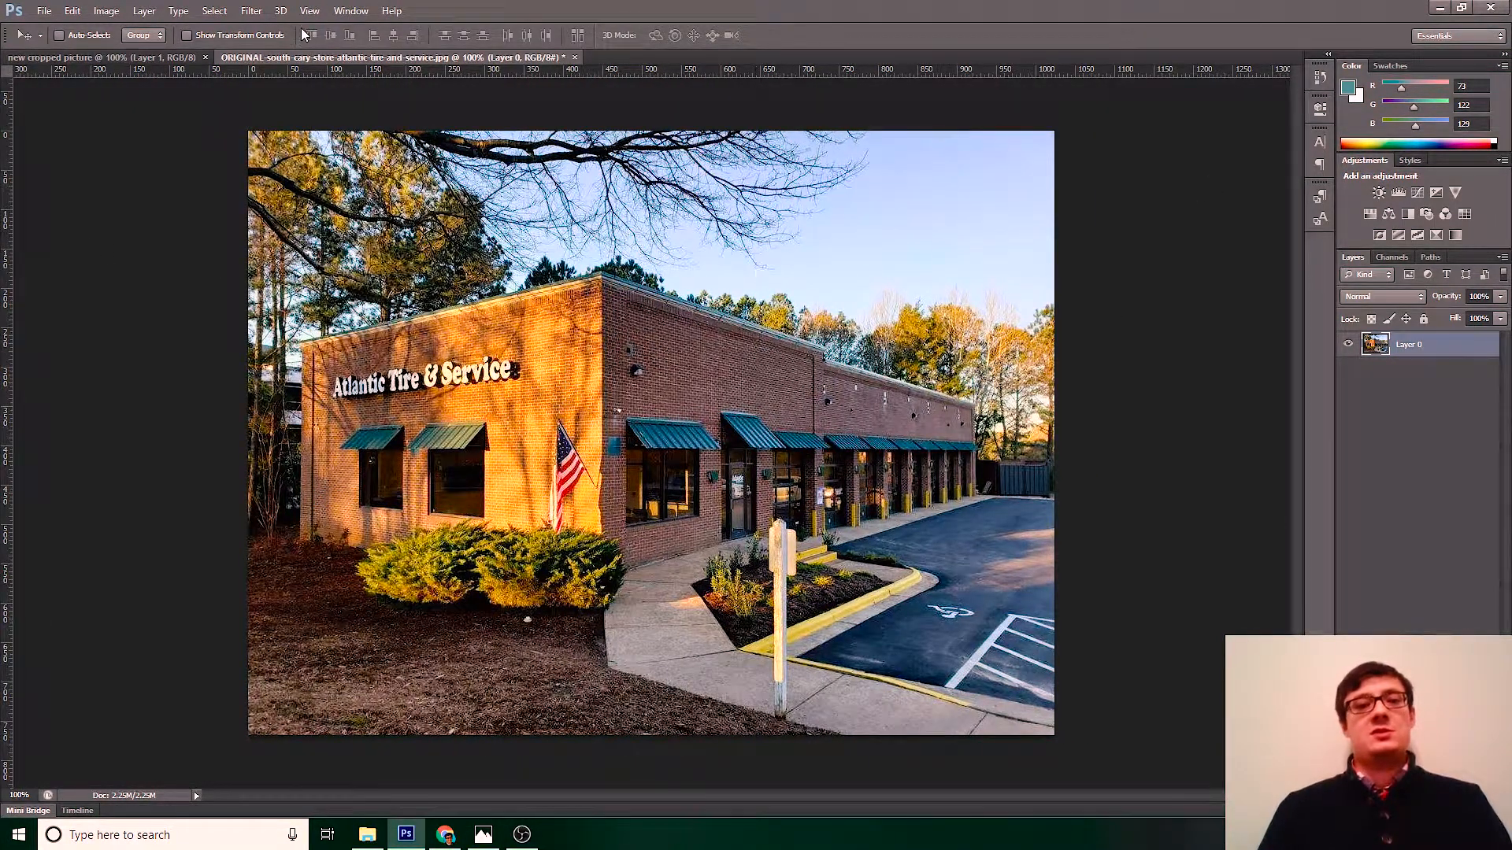
{"action": "left_click", "coordinate": [350, 11]}
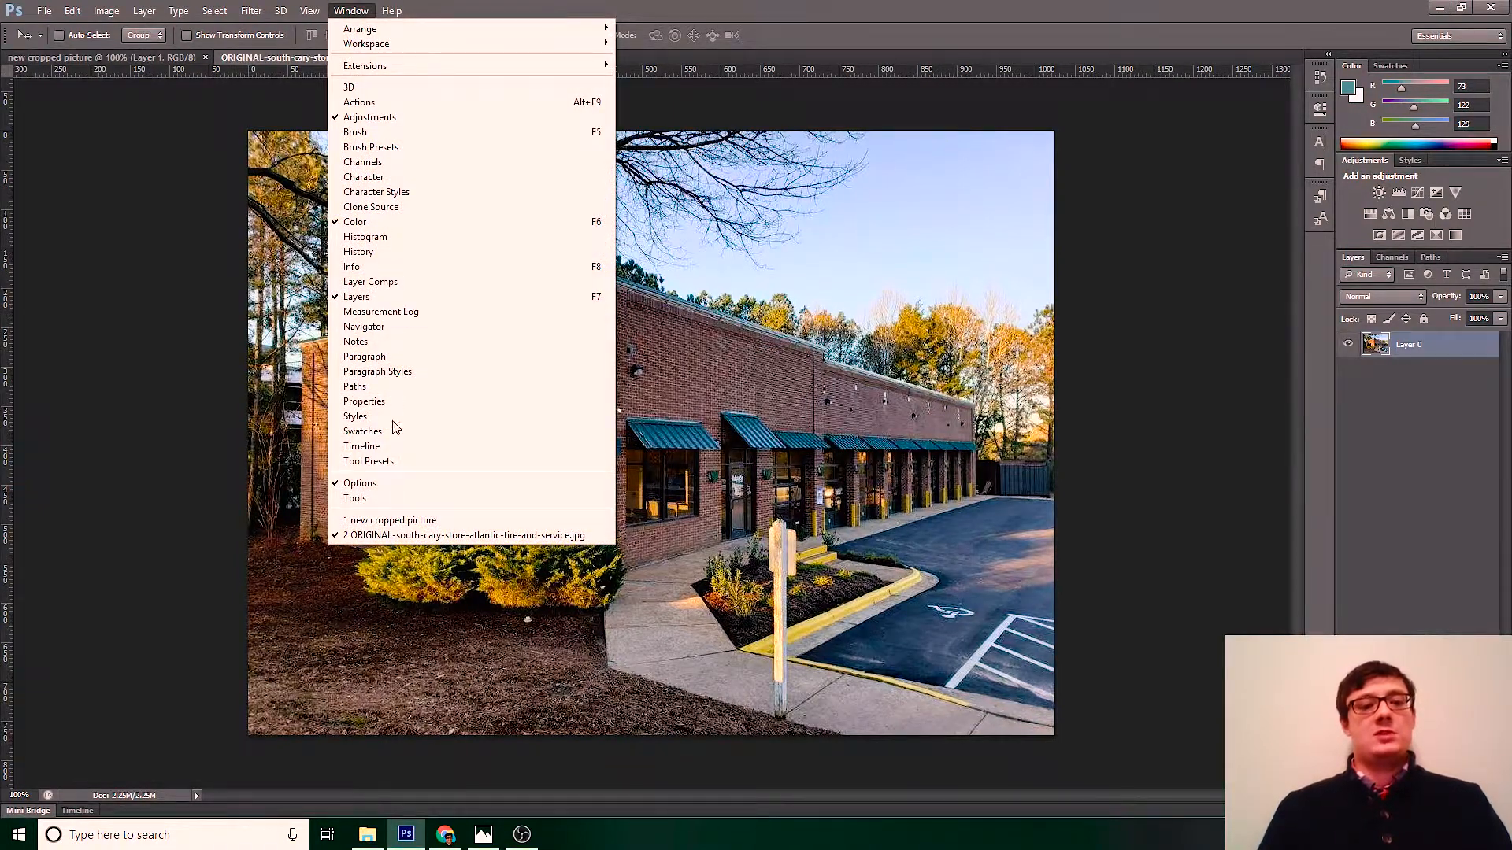
{"action": "left_click", "coordinate": [362, 498]}
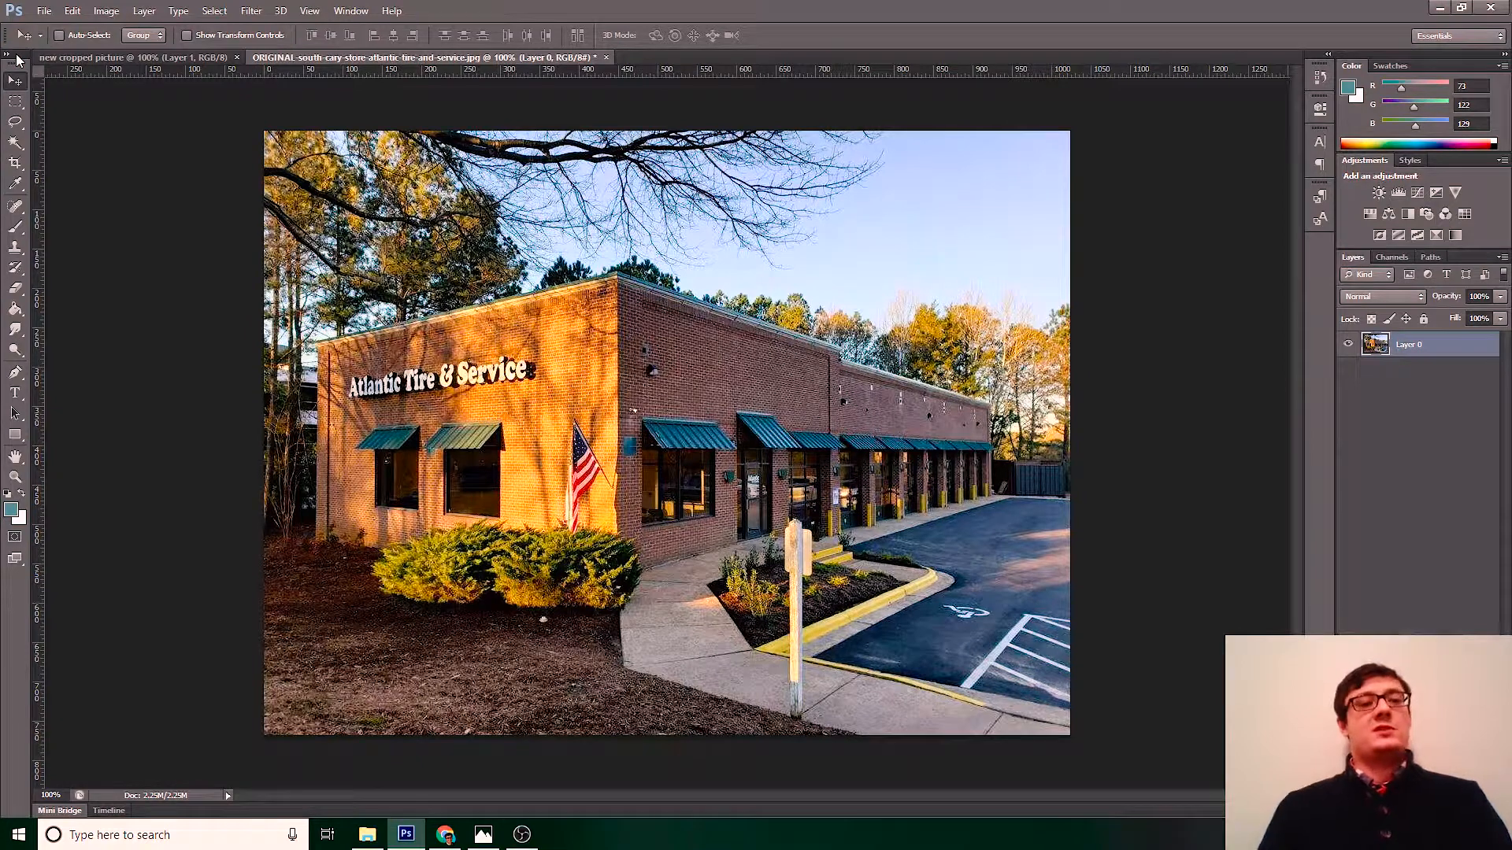
Undock the Tools panel, float it beside the store photo, and dock it back in its original place
{"action": "left_click_drag", "start_coordinate": [17, 60], "coordinate": [757, 39]}
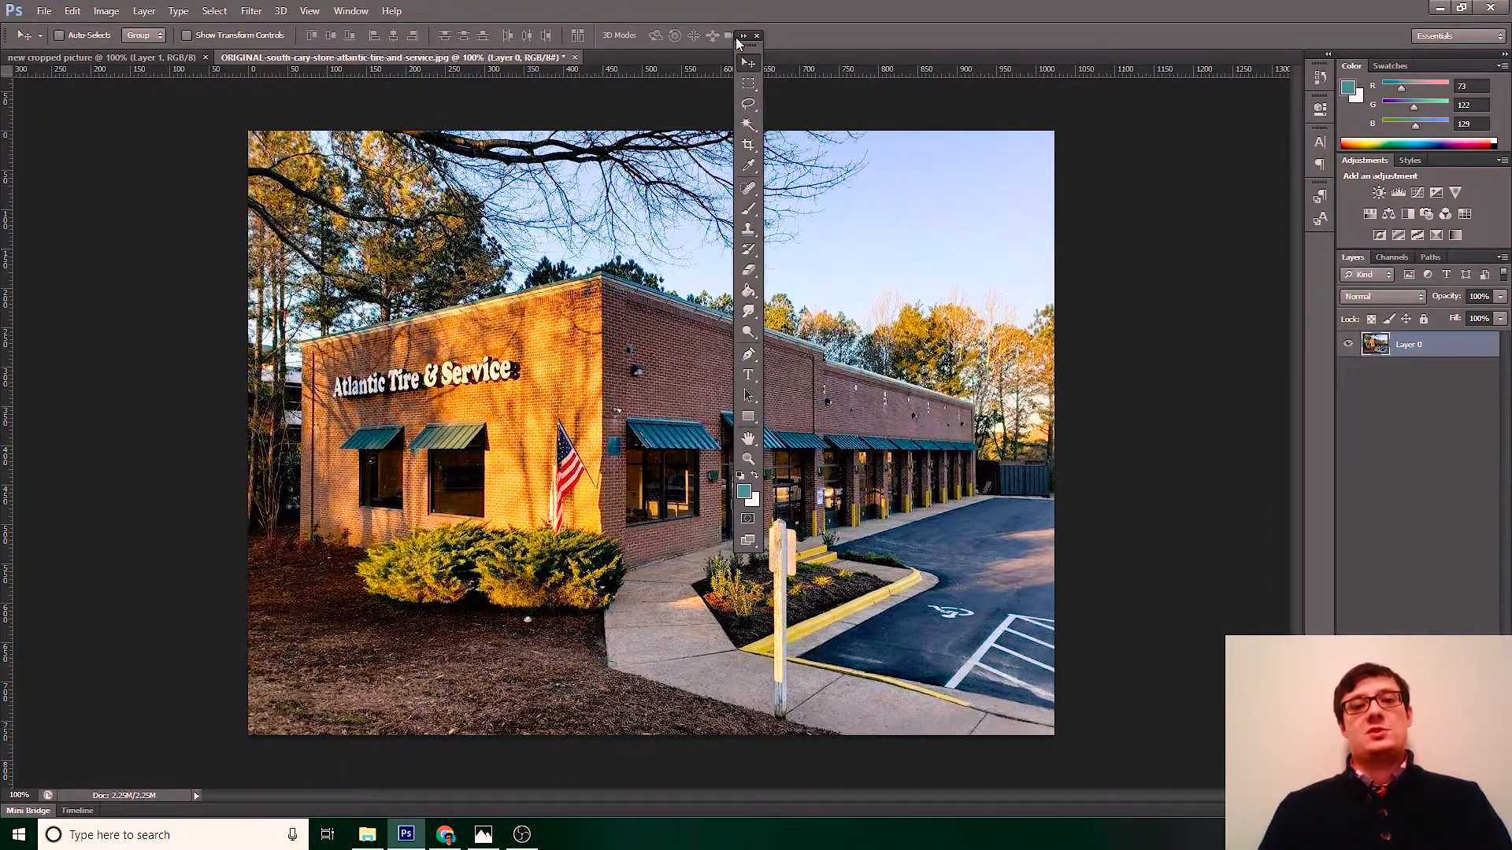
{"action": "left_click_drag", "start_coordinate": [738, 43], "coordinate": [1101, 197]}
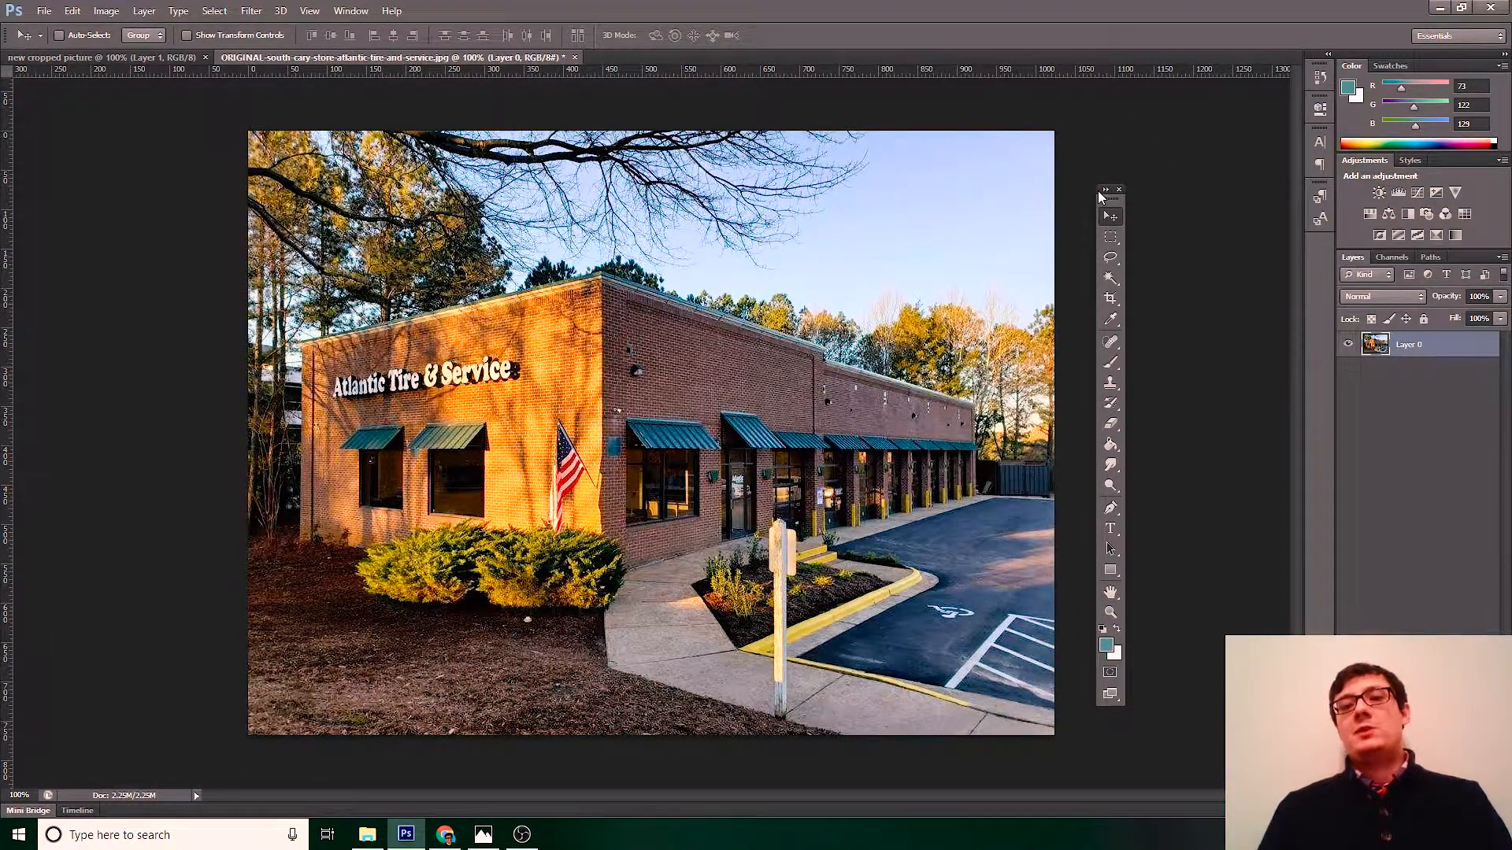
{"action": "left_click_drag", "start_coordinate": [1101, 197], "coordinate": [3, 127]}
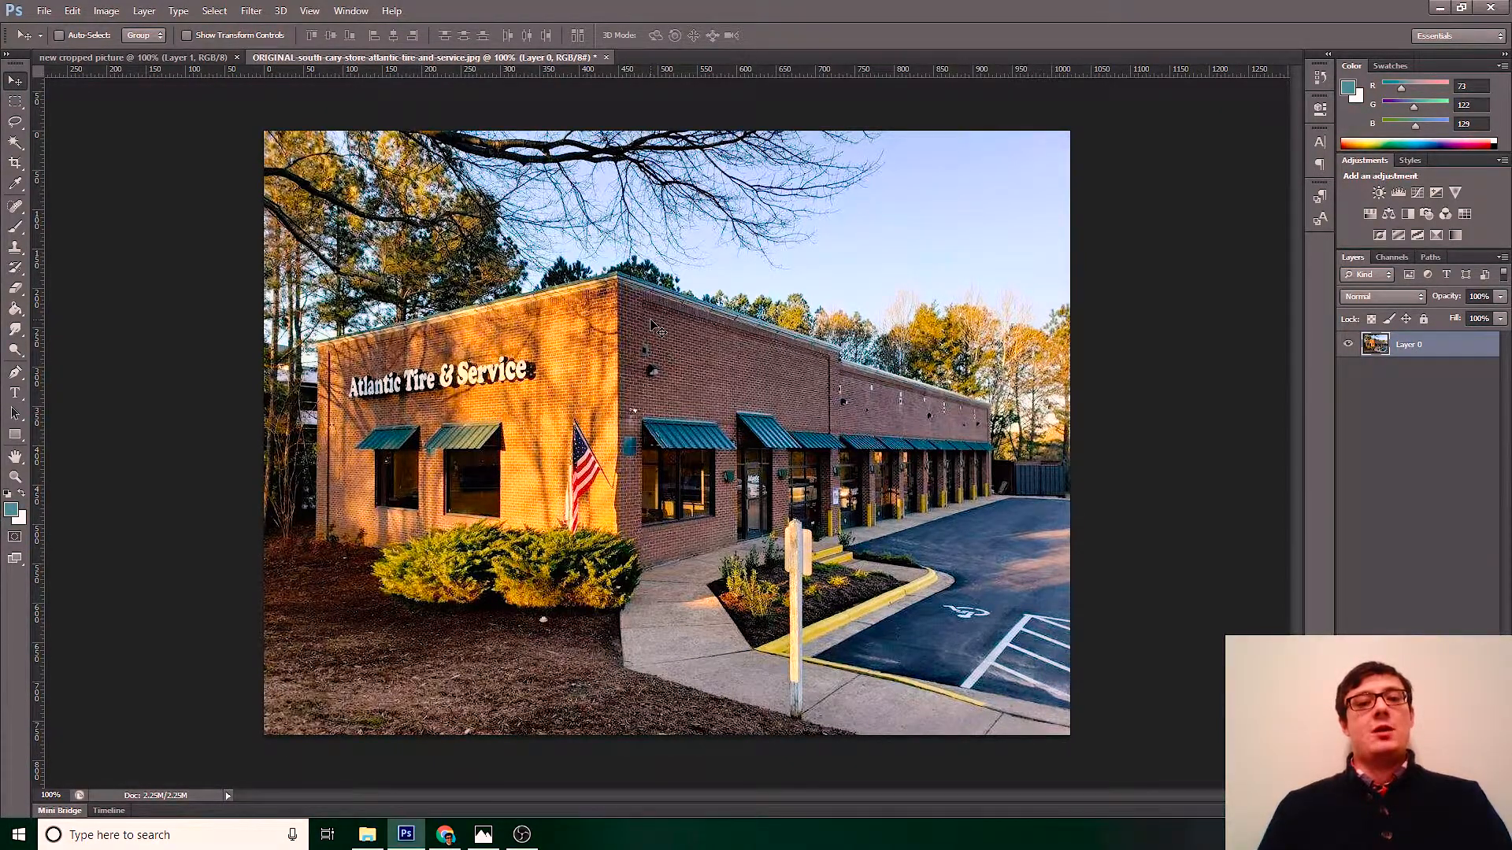
Copy the store photo layer into the "new cropped picture" document and reposition it to show the whole Atlantic Tire & Service sign
{"action": "left_click_drag", "start_coordinate": [652, 326], "coordinate": [739, 422]}
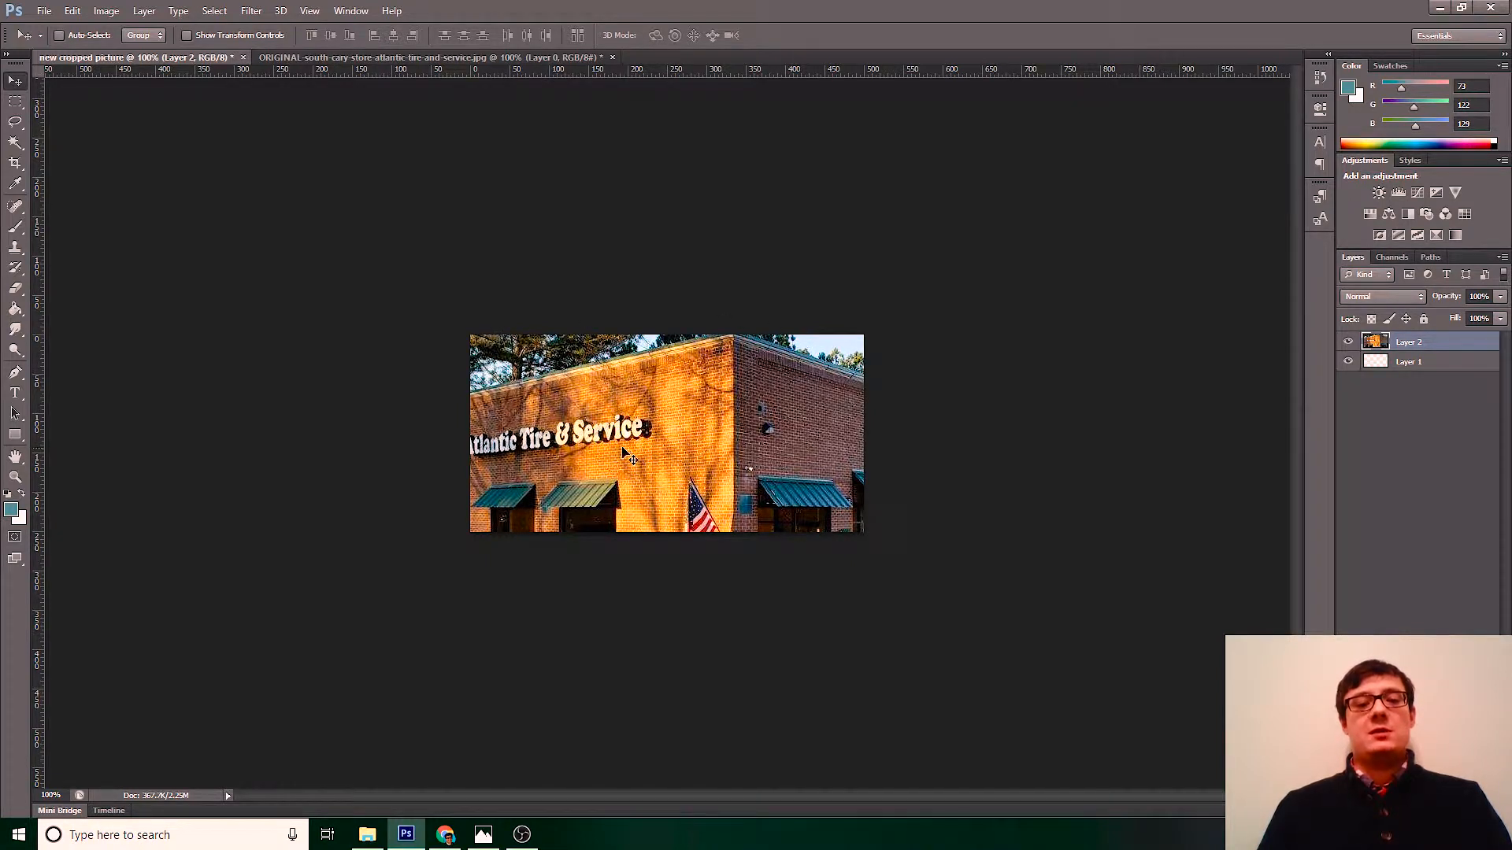
{"action": "left_click_drag", "start_coordinate": [603, 440], "coordinate": [642, 435]}
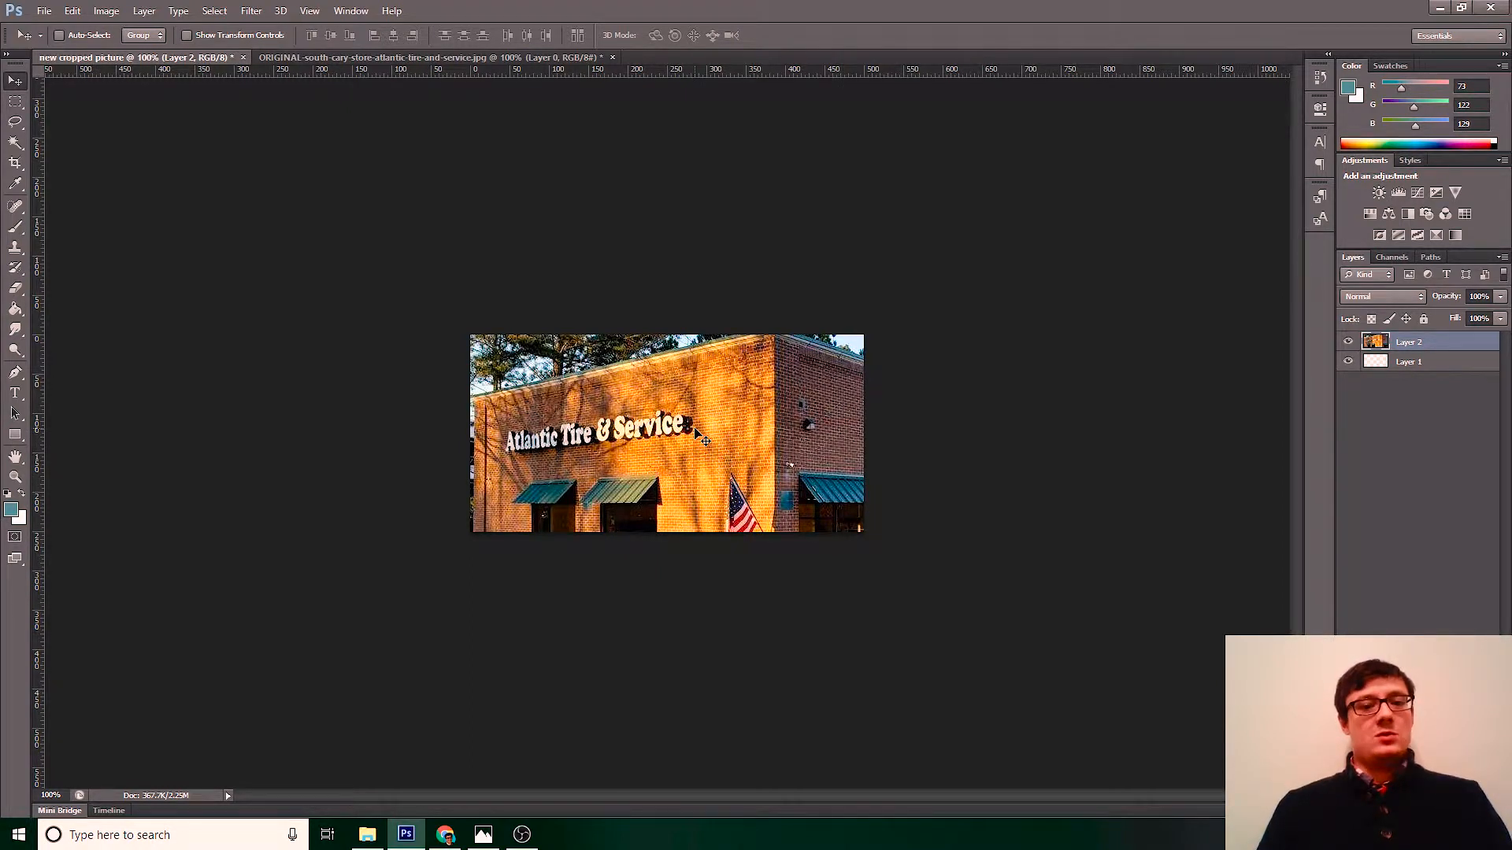
Scale the store photo layer proportionally down to about 73% and reposition it so the whole Atlantic Tire & Service sign shows
{"action": "left_click", "coordinate": [74, 11]}
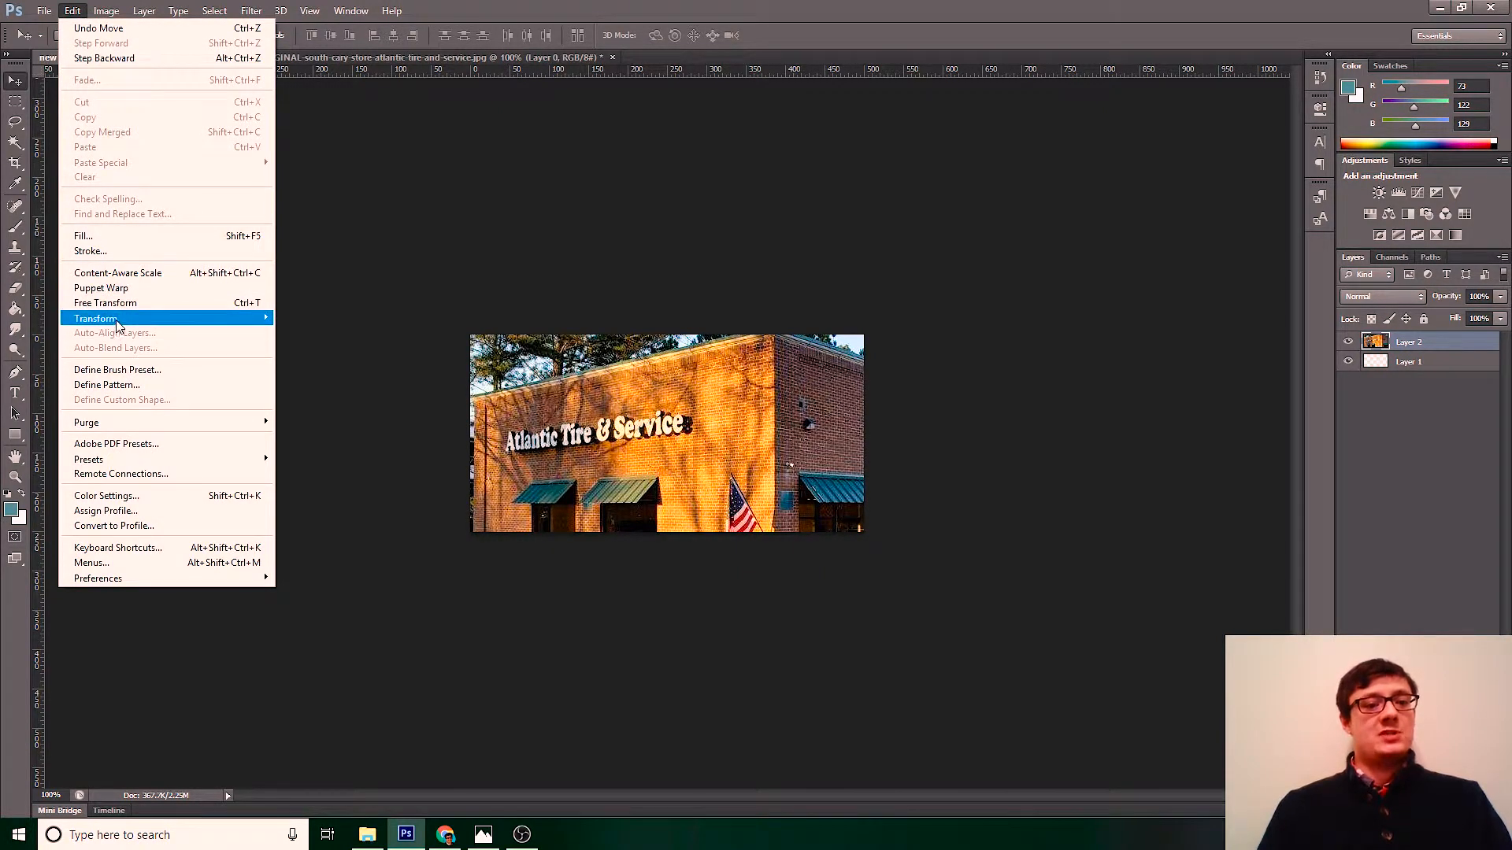
{"action": "mouse_move", "coordinate": [118, 323]}
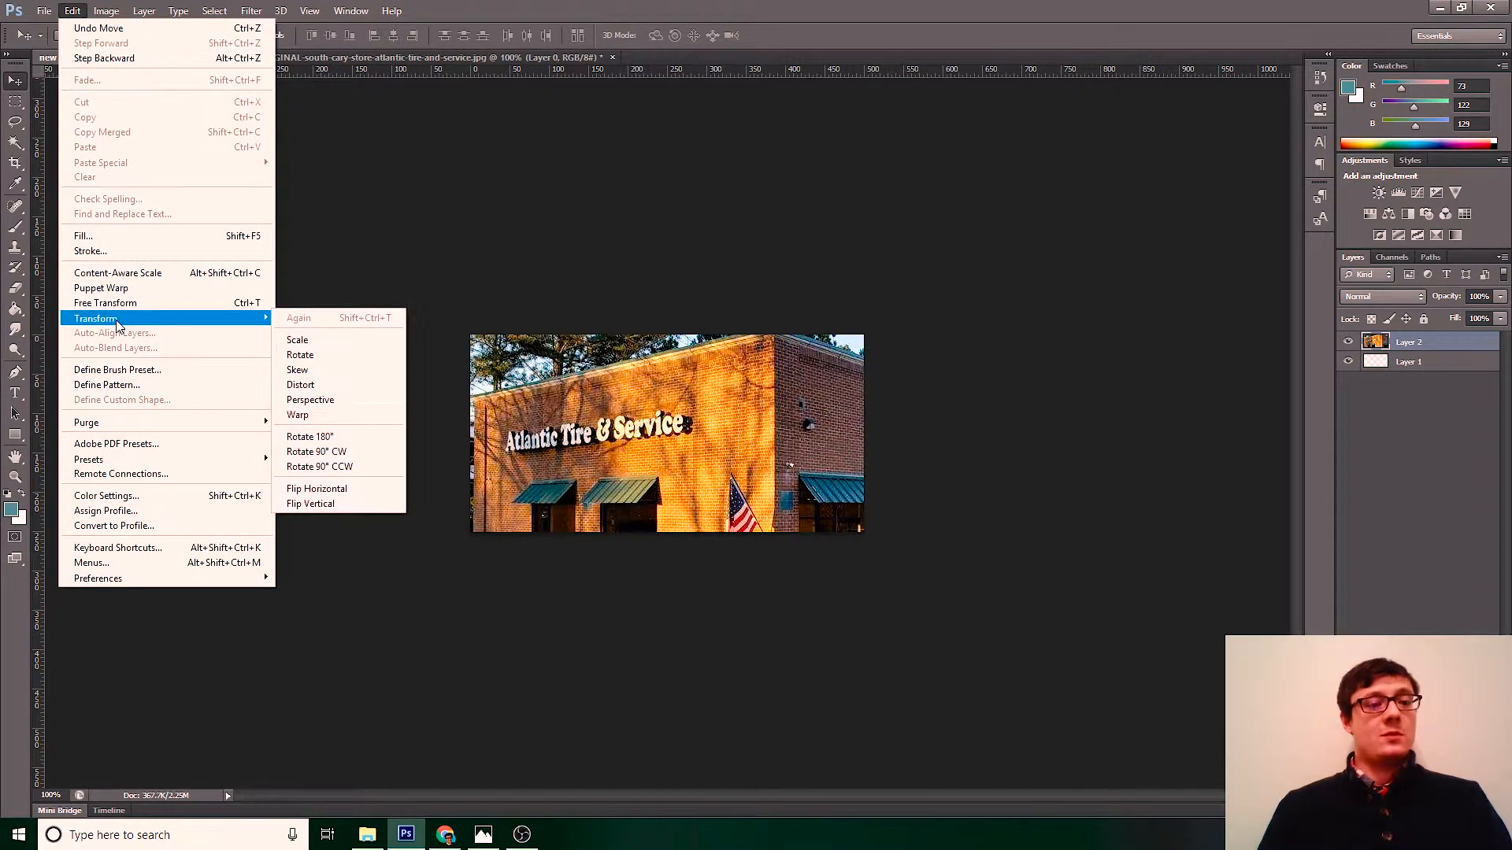
{"action": "left_click", "coordinate": [297, 344]}
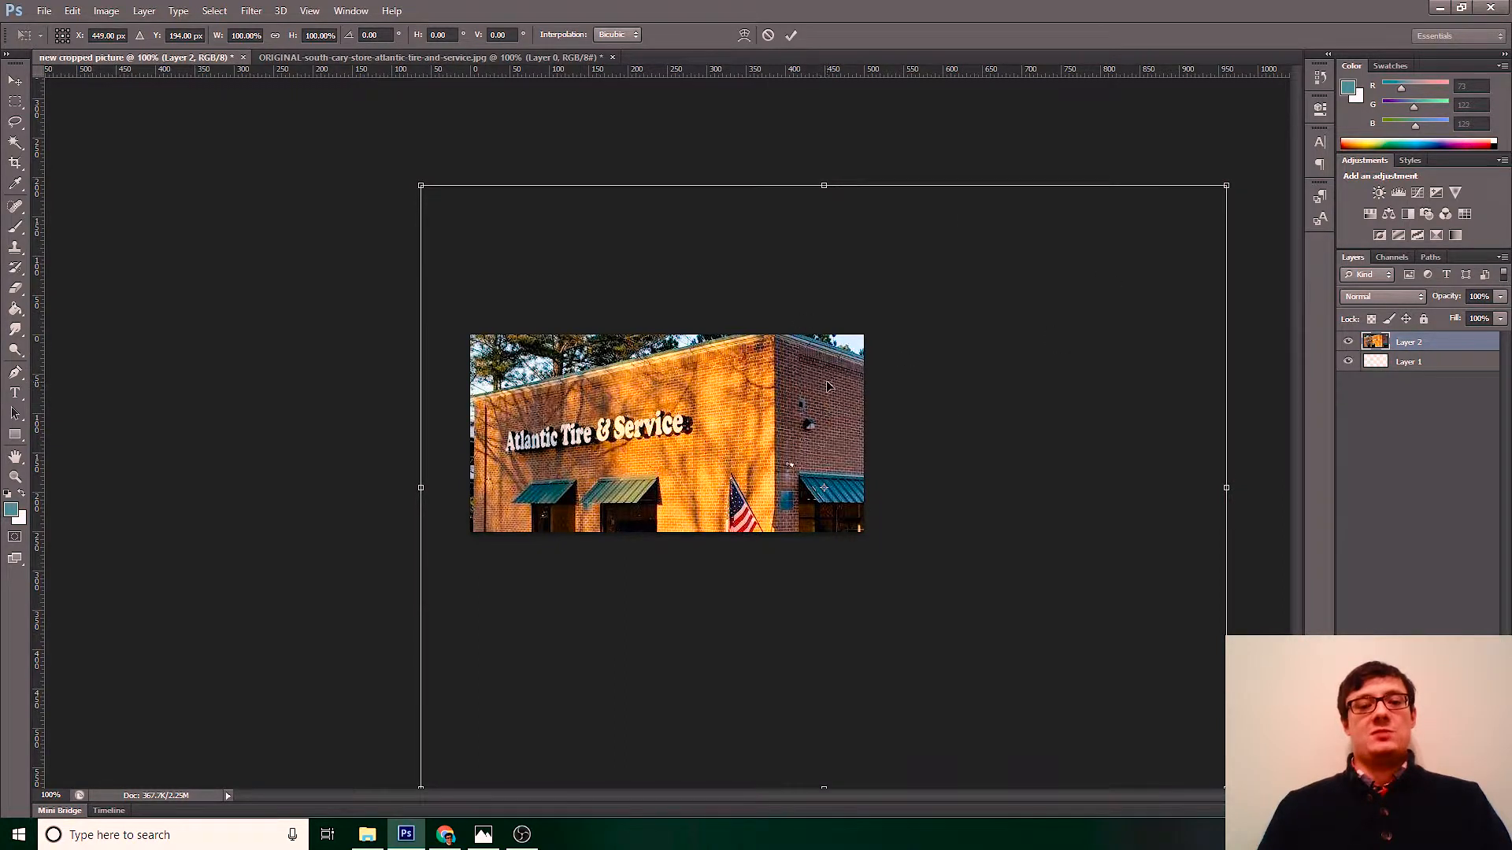
{"action": "left_click_drag", "start_coordinate": [827, 386], "coordinate": [763, 374]}
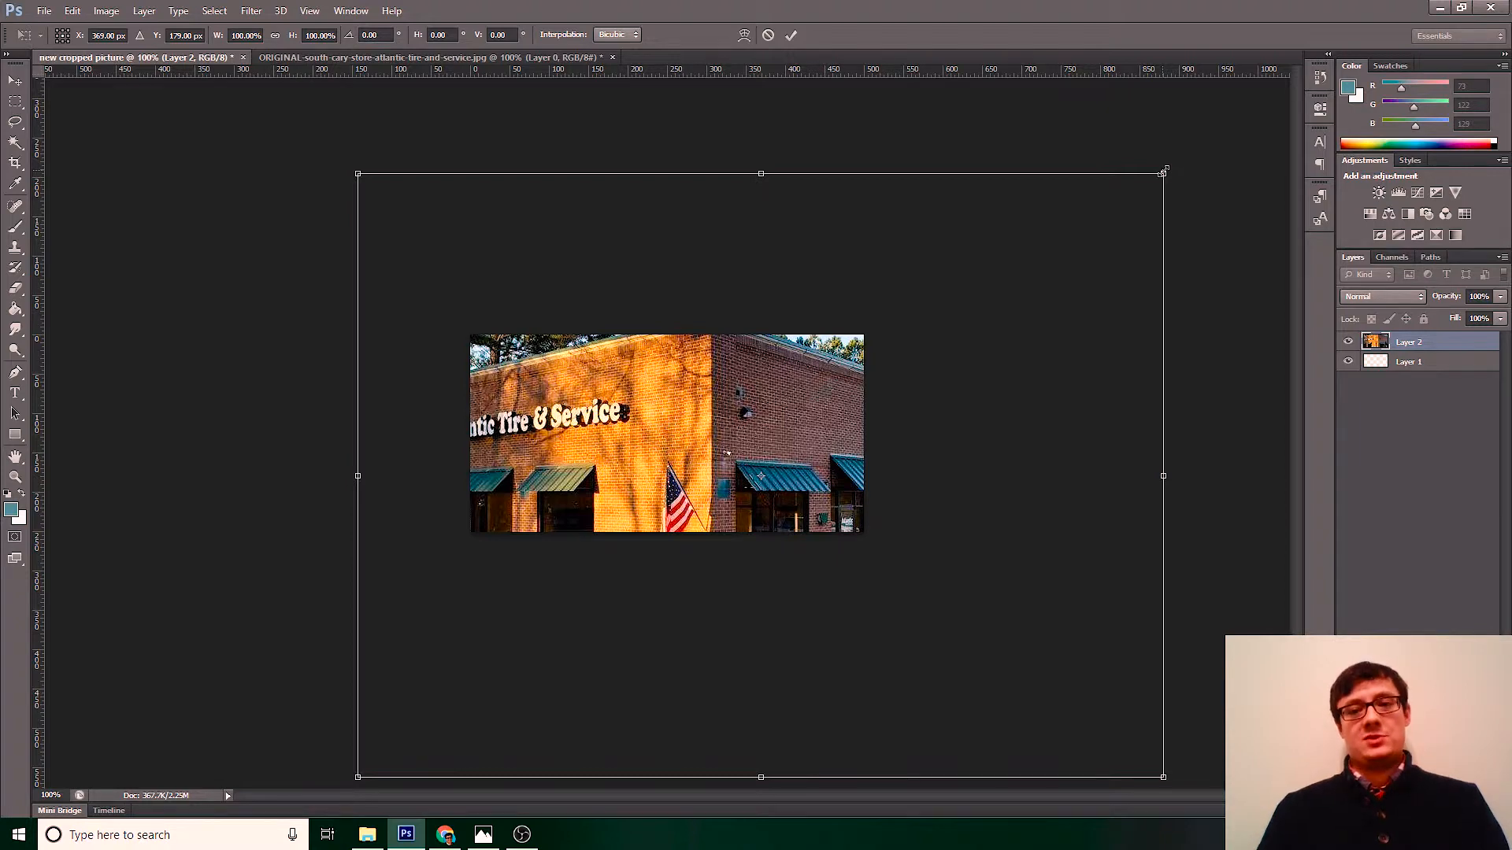
{"action": "left_click_drag", "start_coordinate": [1164, 171], "coordinate": [921, 303]}
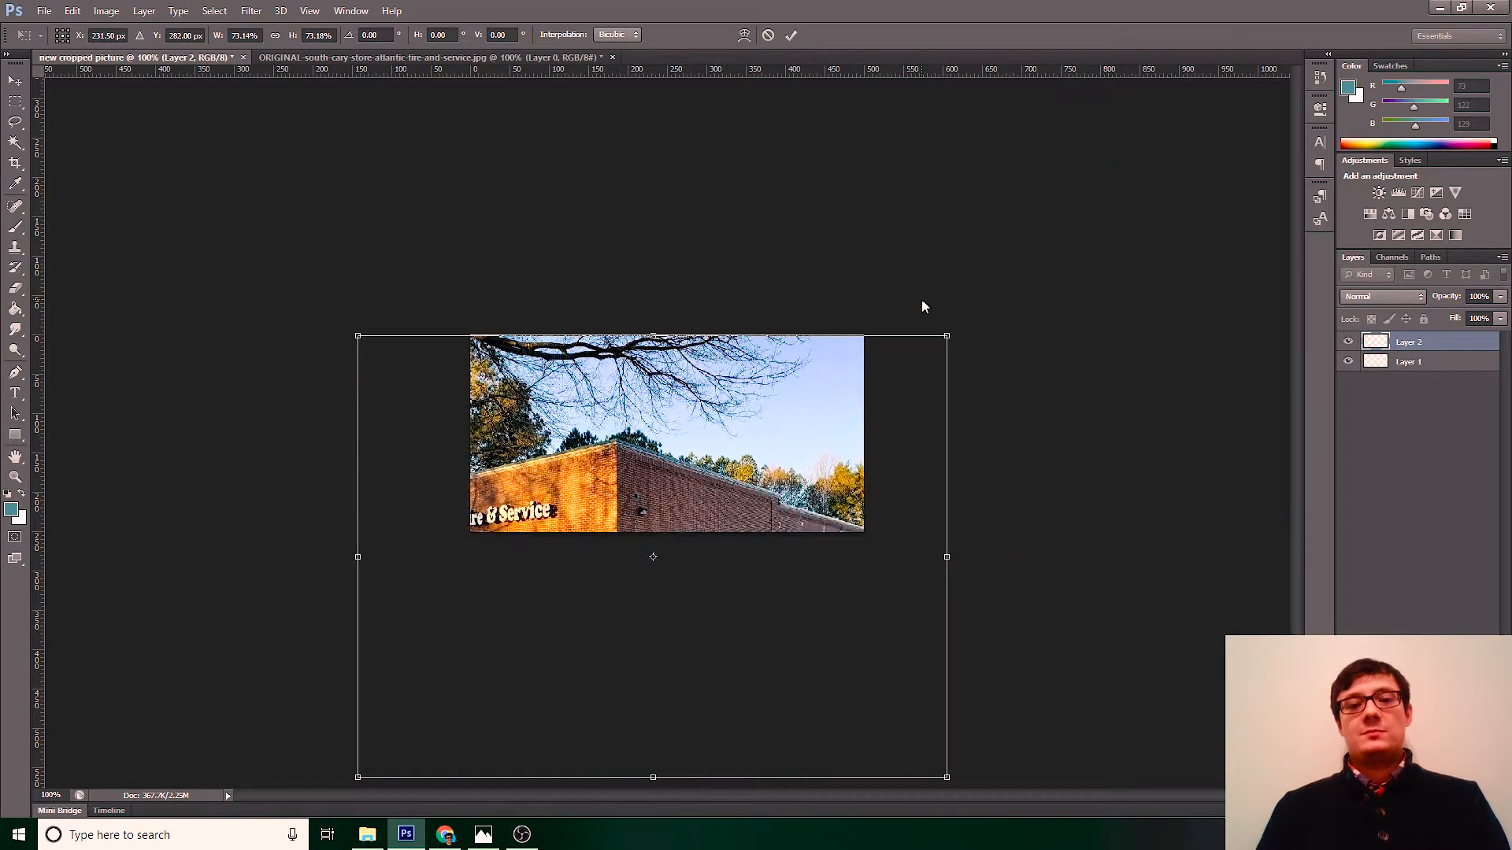
{"action": "left_click_drag", "start_coordinate": [721, 447], "coordinate": [782, 351]}
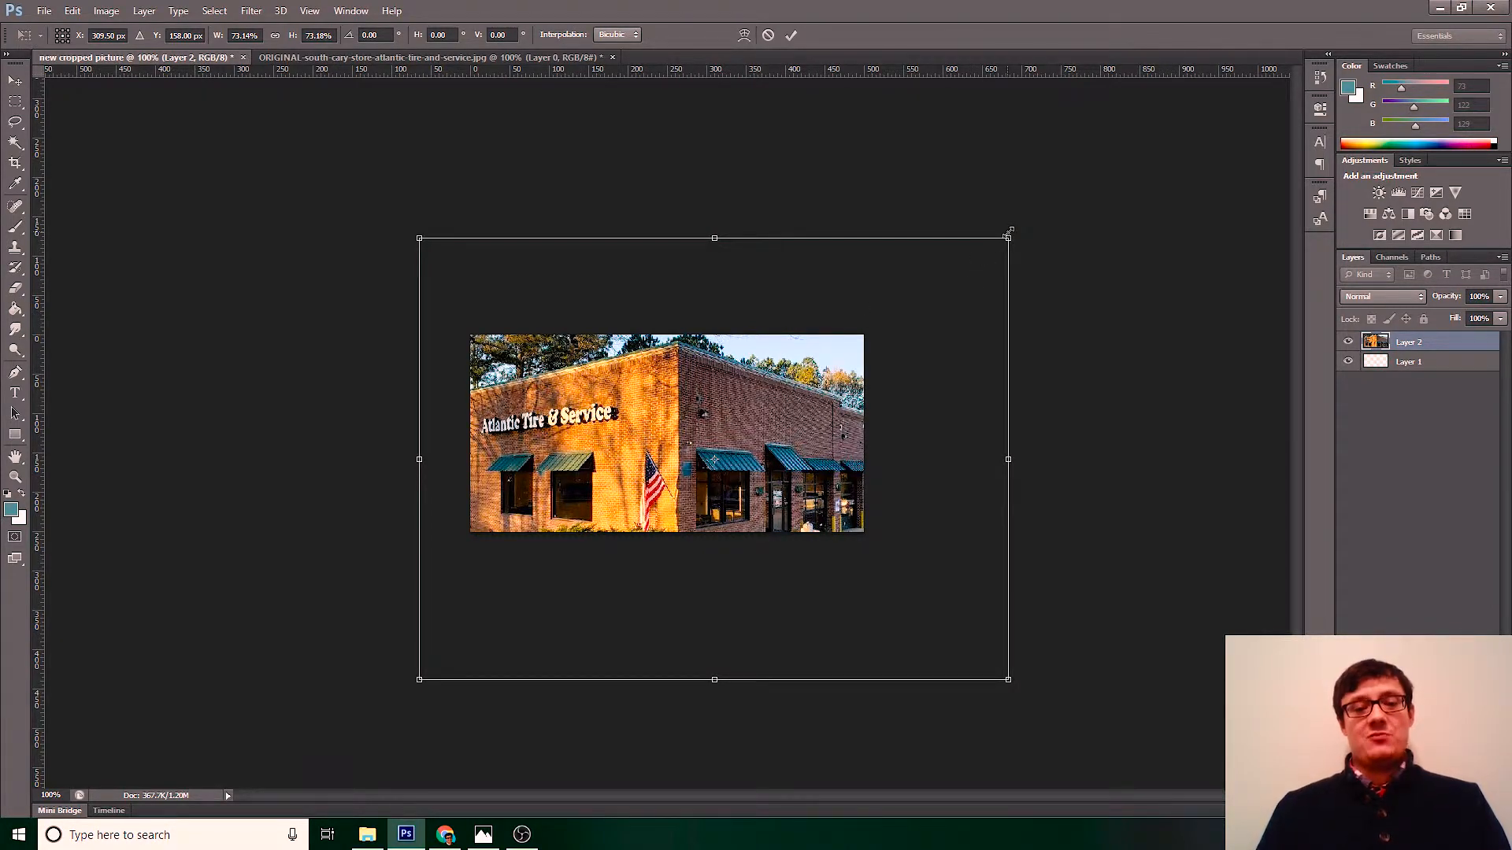
Reduce the store photo layer further to about 57%, reposition it to show the whole building front, and apply the transformation
{"action": "left_click_drag", "start_coordinate": [1008, 235], "coordinate": [937, 282]}
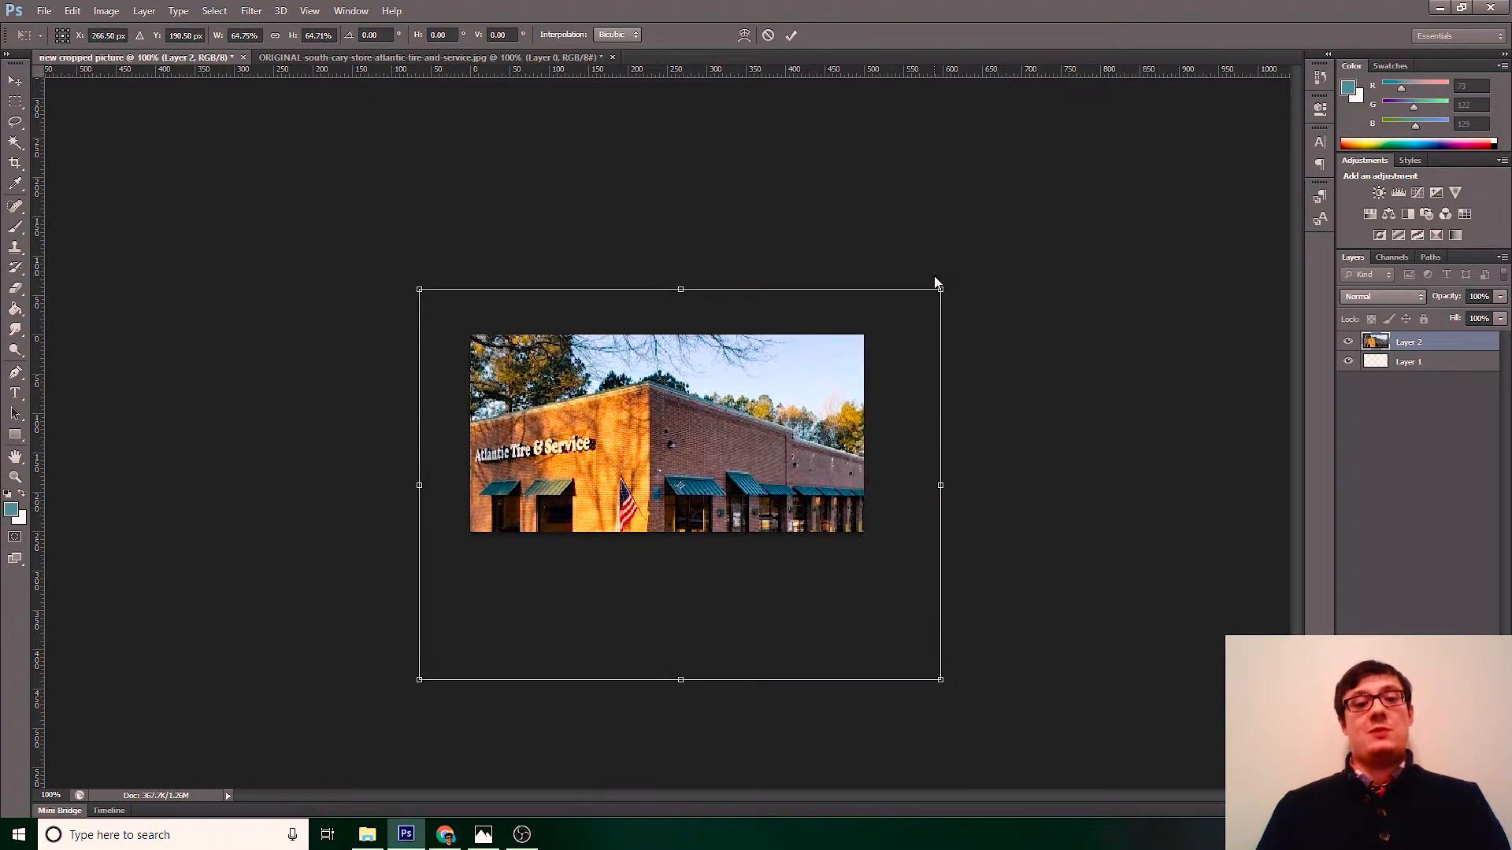
{"action": "left_click_drag", "start_coordinate": [693, 427], "coordinate": [715, 396]}
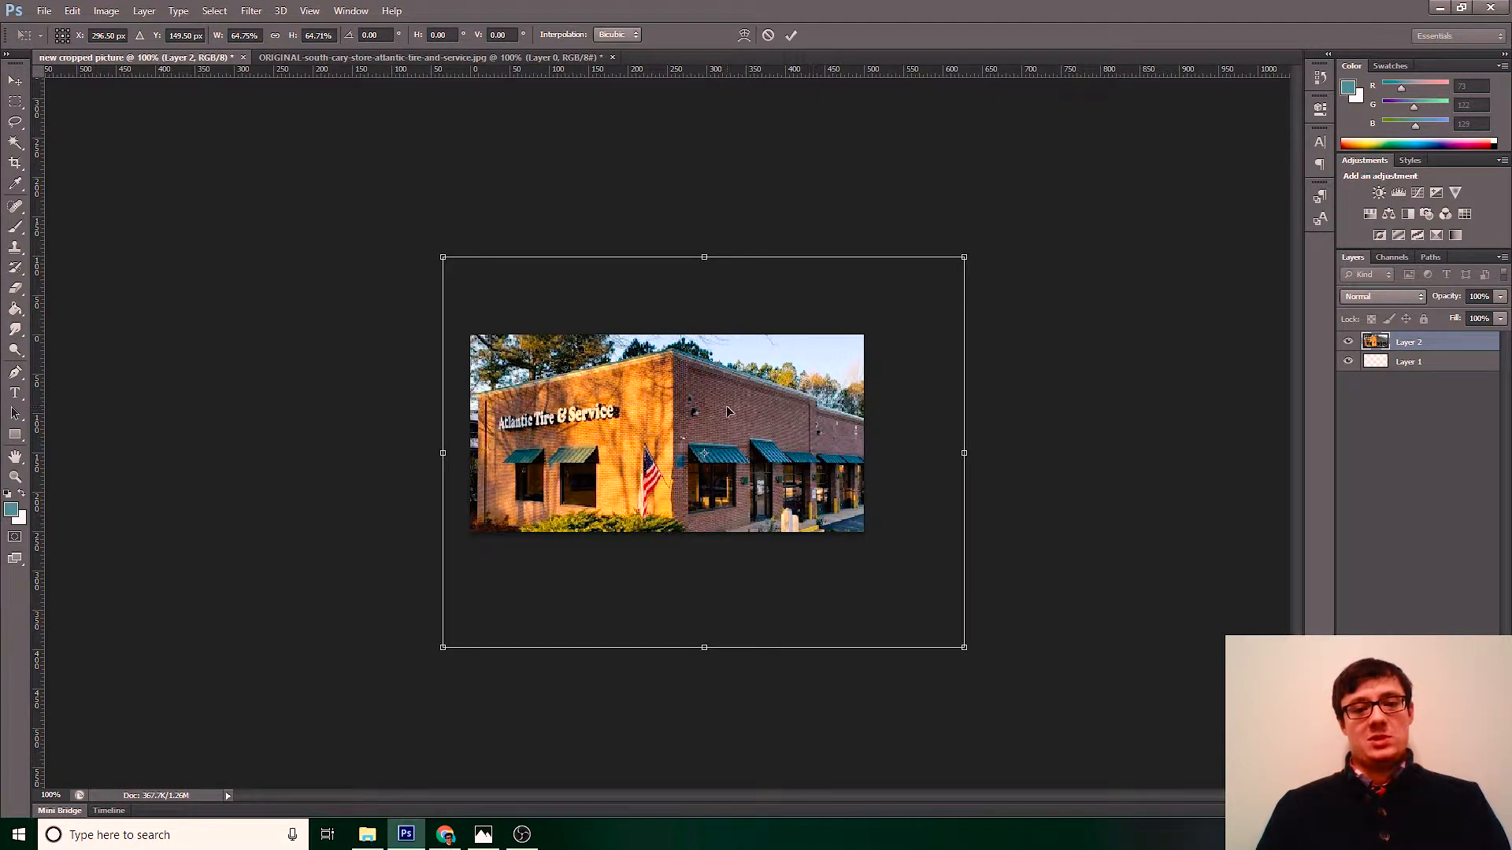
{"action": "left_click_drag", "start_coordinate": [729, 414], "coordinate": [719, 397]}
{"action": "left_click_drag", "start_coordinate": [960, 243], "coordinate": [887, 275]}
{"action": "left_click_drag", "start_coordinate": [643, 456], "coordinate": [654, 436]}
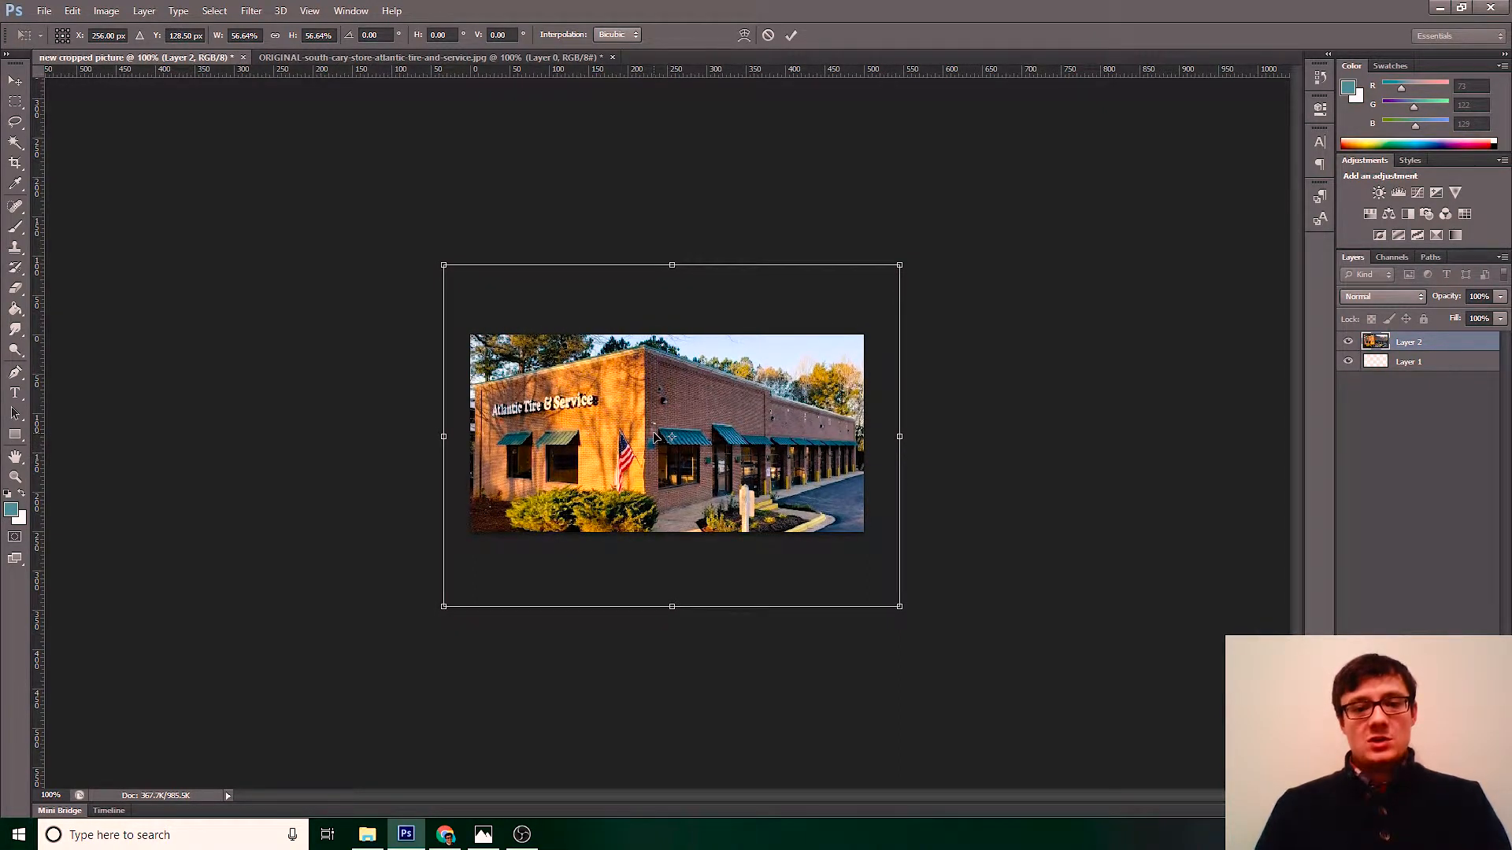
{"action": "left_click", "coordinate": [21, 84]}
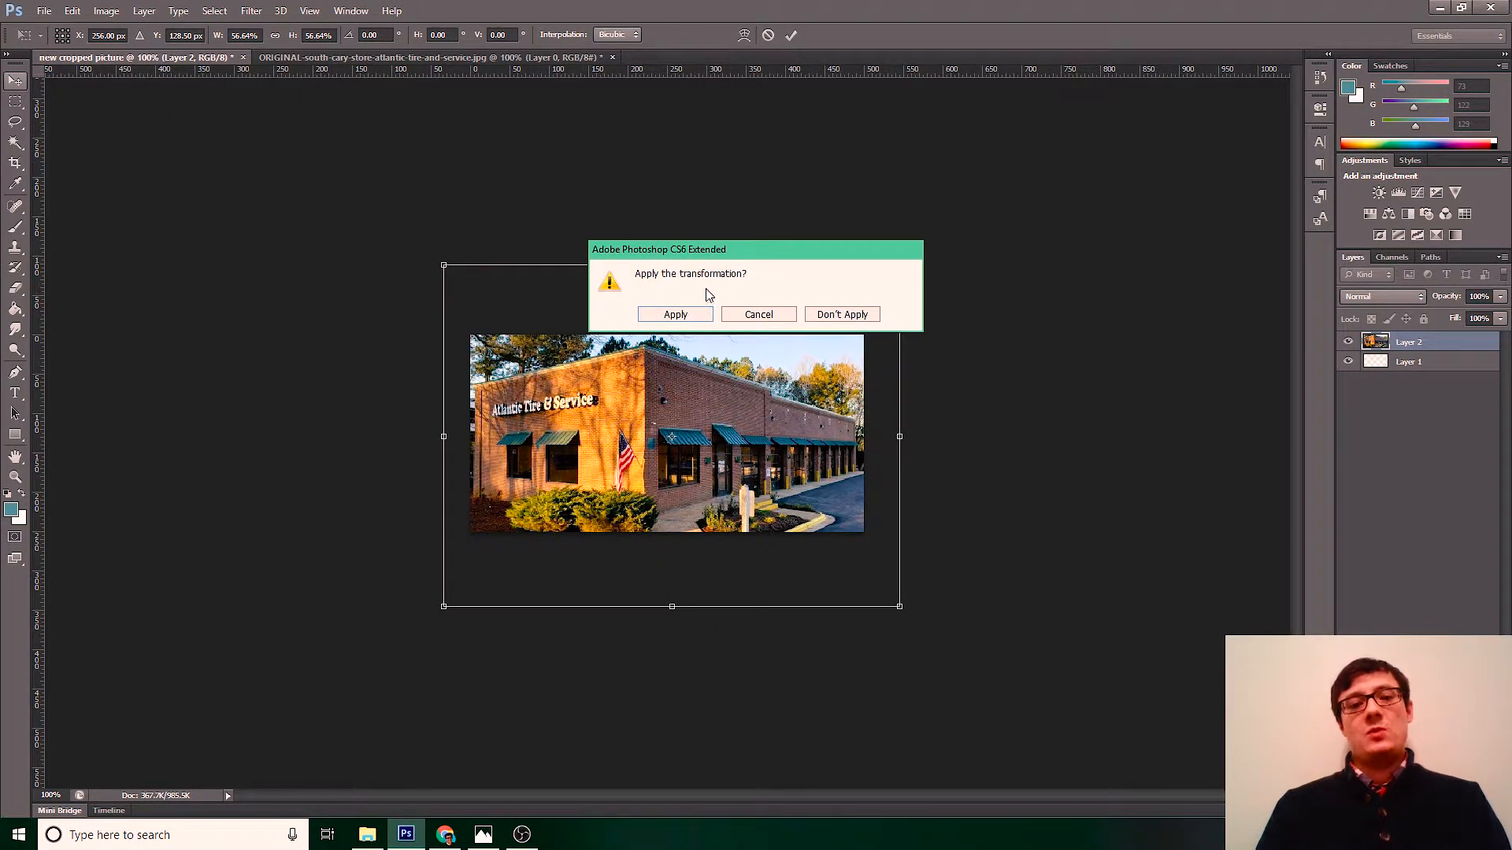
{"action": "left_click", "coordinate": [676, 315]}
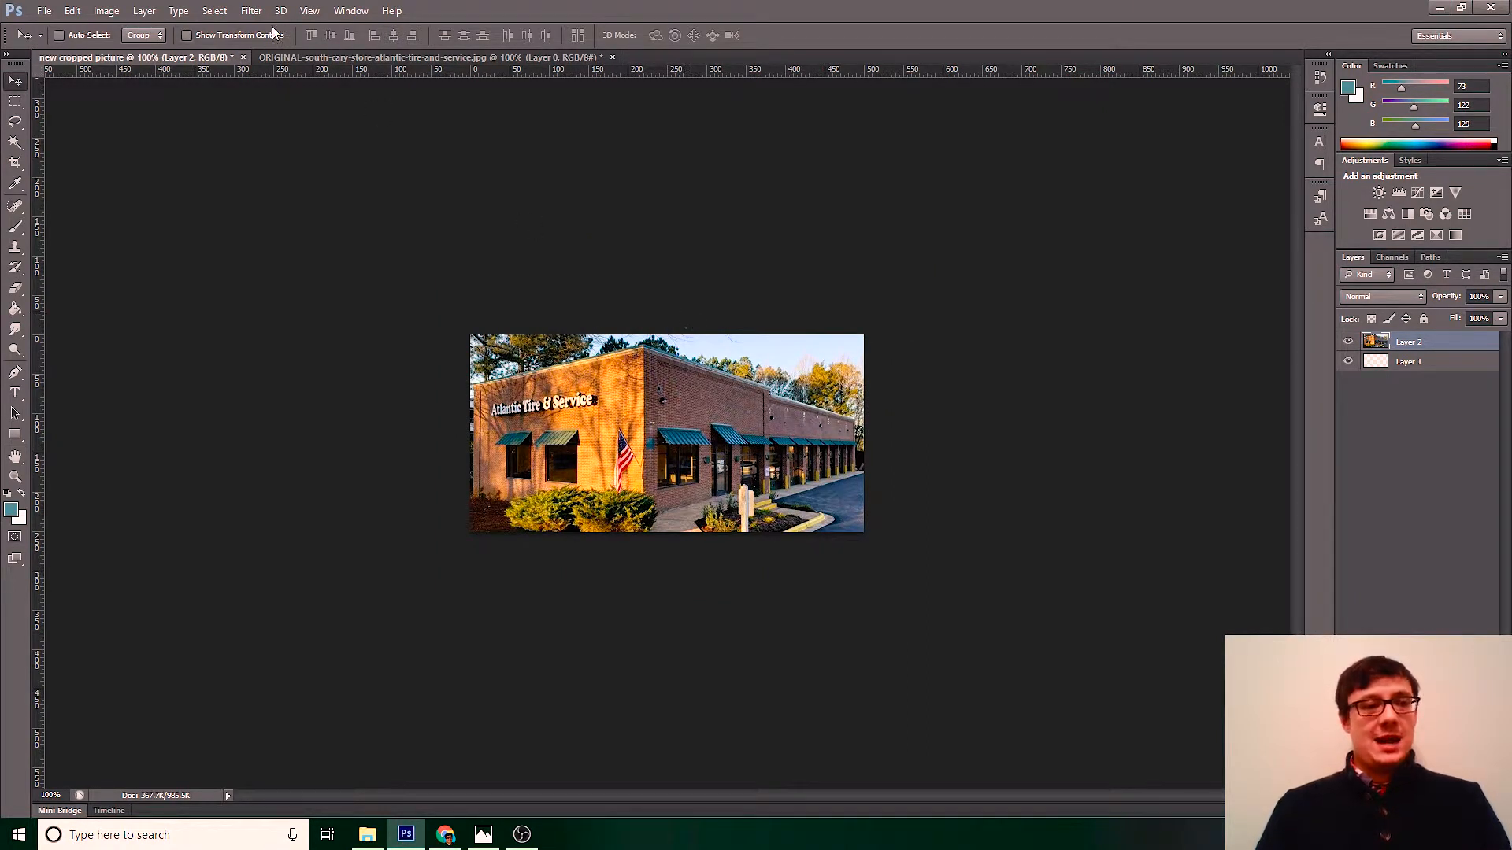
Try scaling the store photo layer non-proportionally to about 74% width and 94% height, and discard the transformation
{"action": "left_click", "coordinate": [72, 11]}
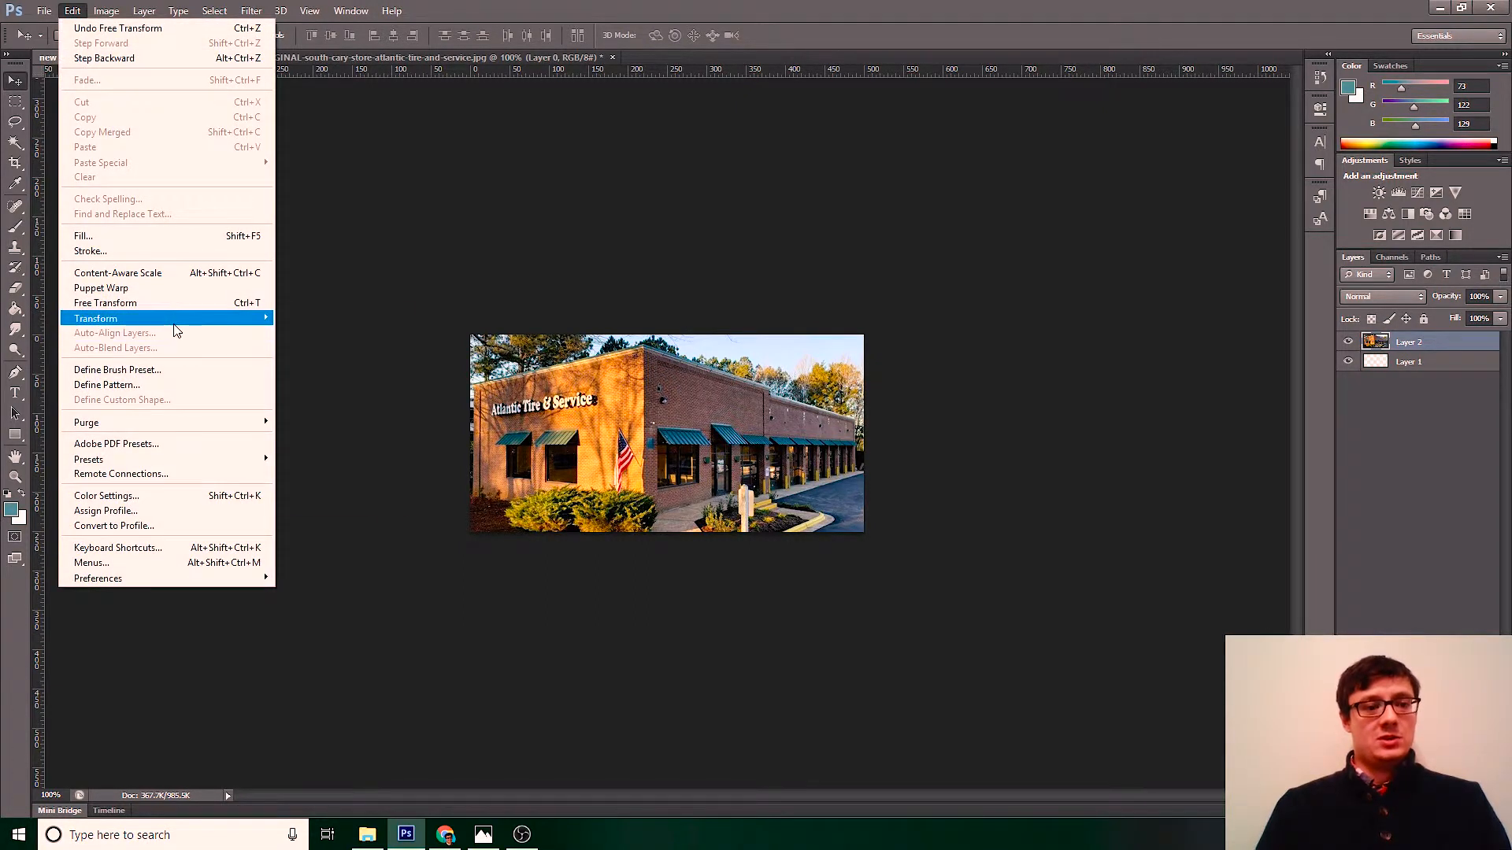
{"action": "mouse_move", "coordinate": [178, 318]}
{"action": "left_click", "coordinate": [327, 341]}
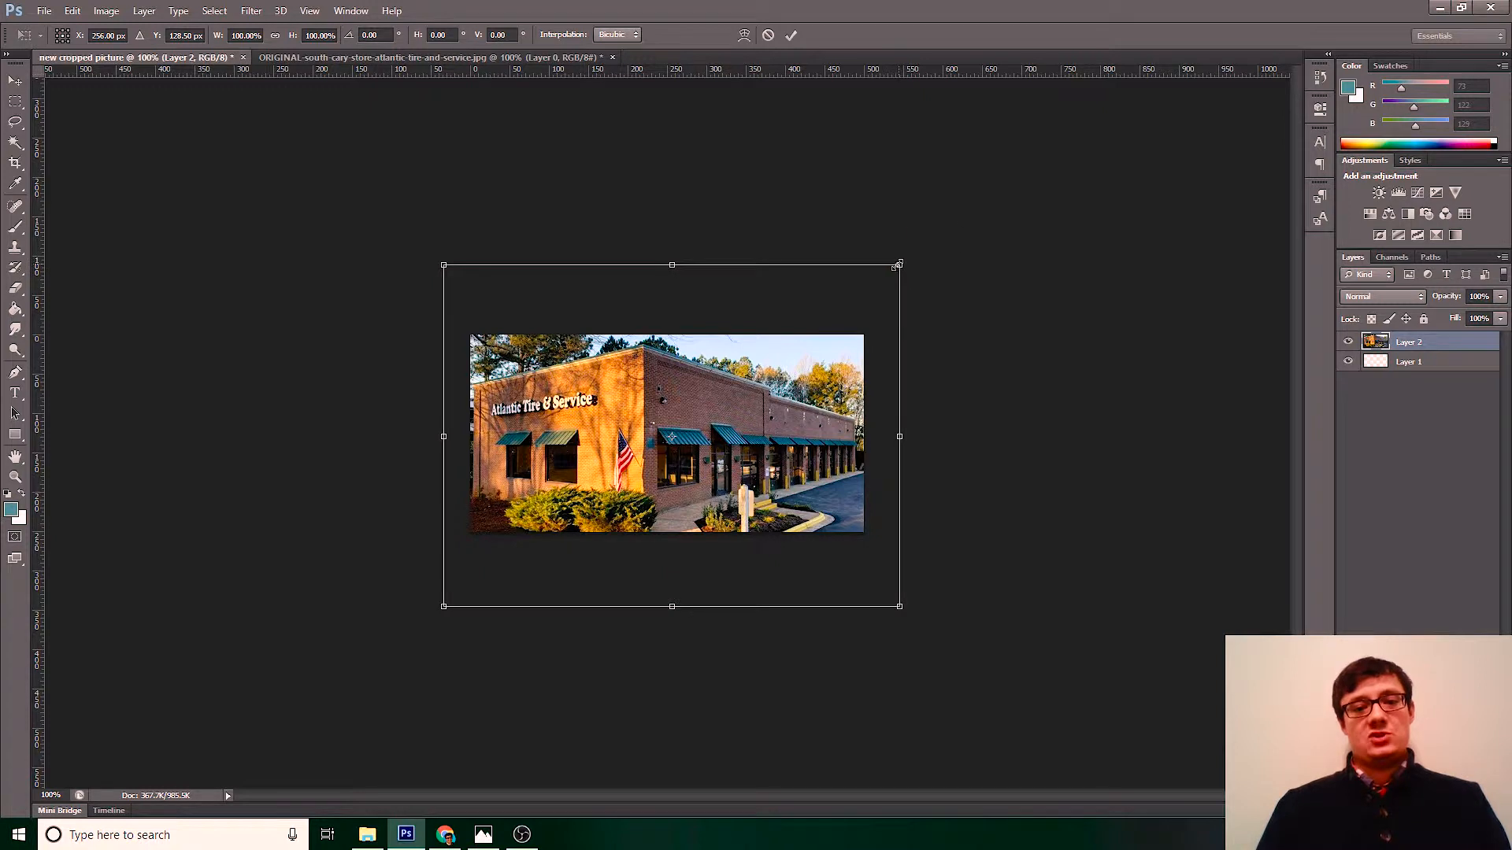
{"action": "left_click_drag", "start_coordinate": [899, 265], "coordinate": [781, 288]}
{"action": "left_click_drag", "start_coordinate": [681, 388], "coordinate": [720, 391]}
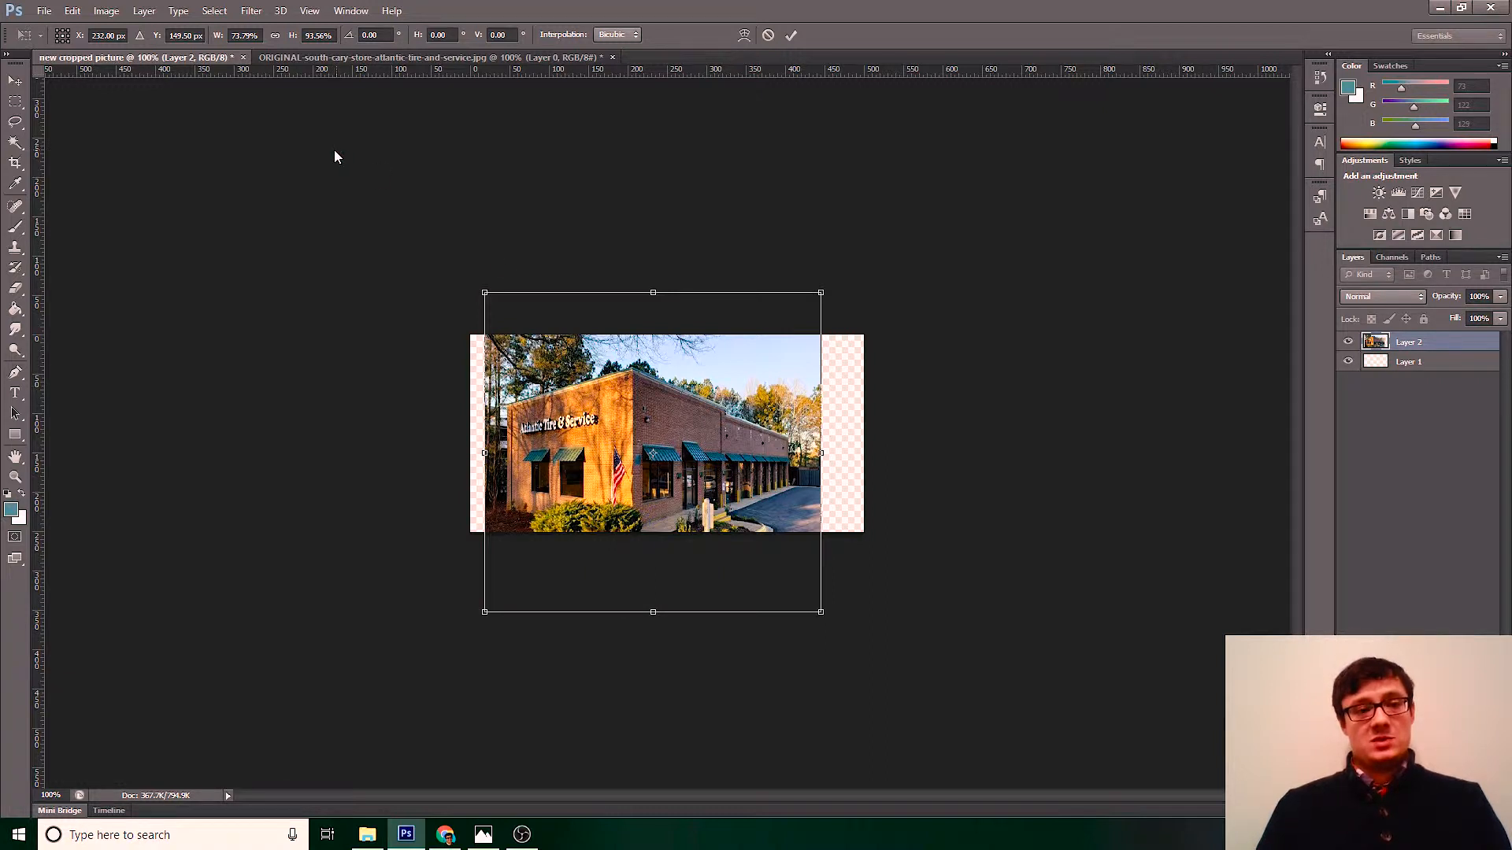
{"action": "left_click", "coordinate": [22, 87]}
{"action": "left_click", "coordinate": [850, 317]}
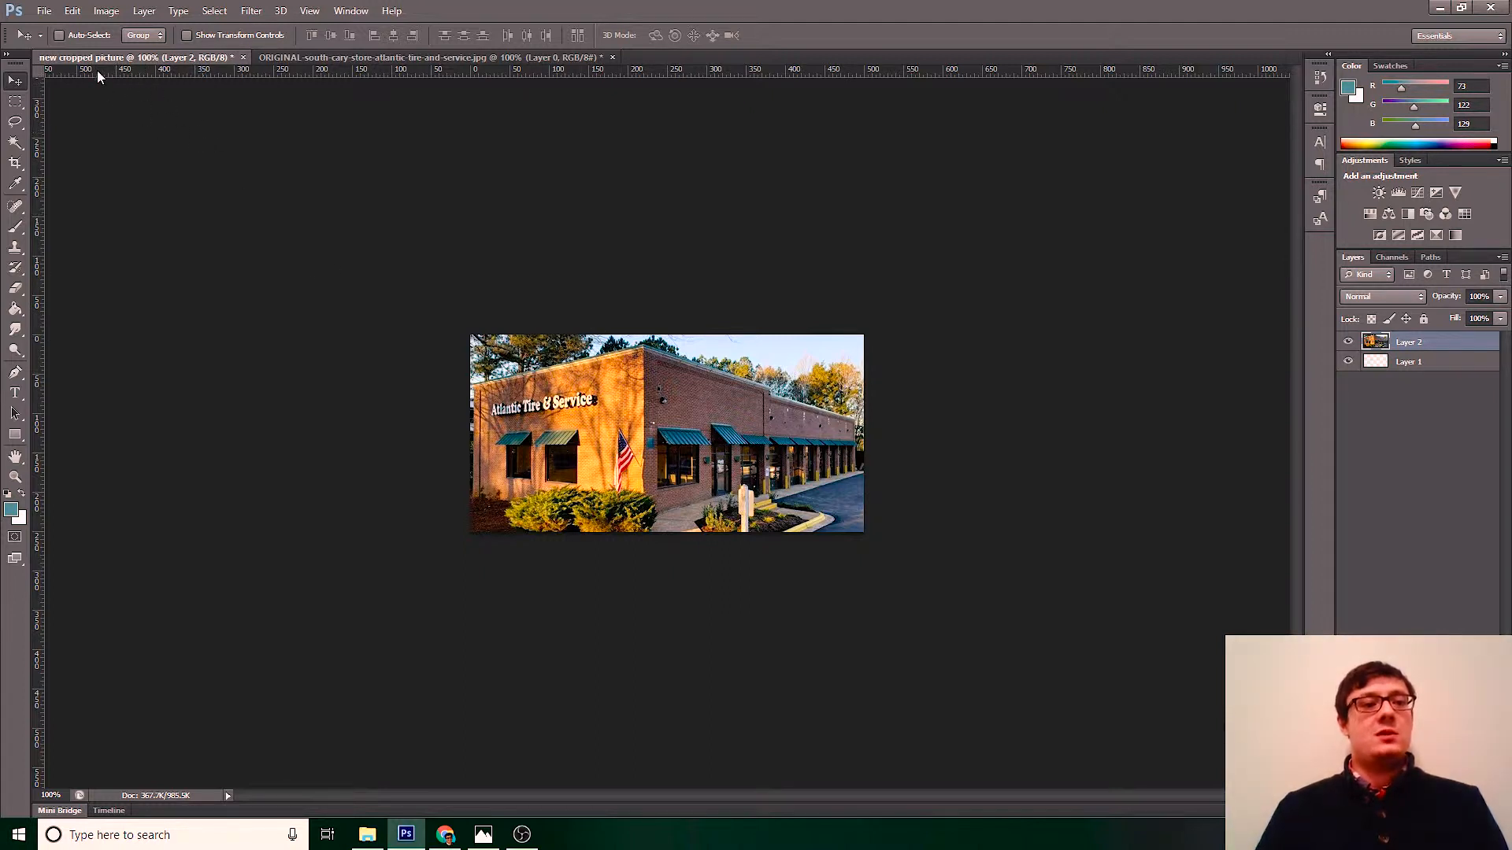
{"action": "left_click", "coordinate": [71, 18]}
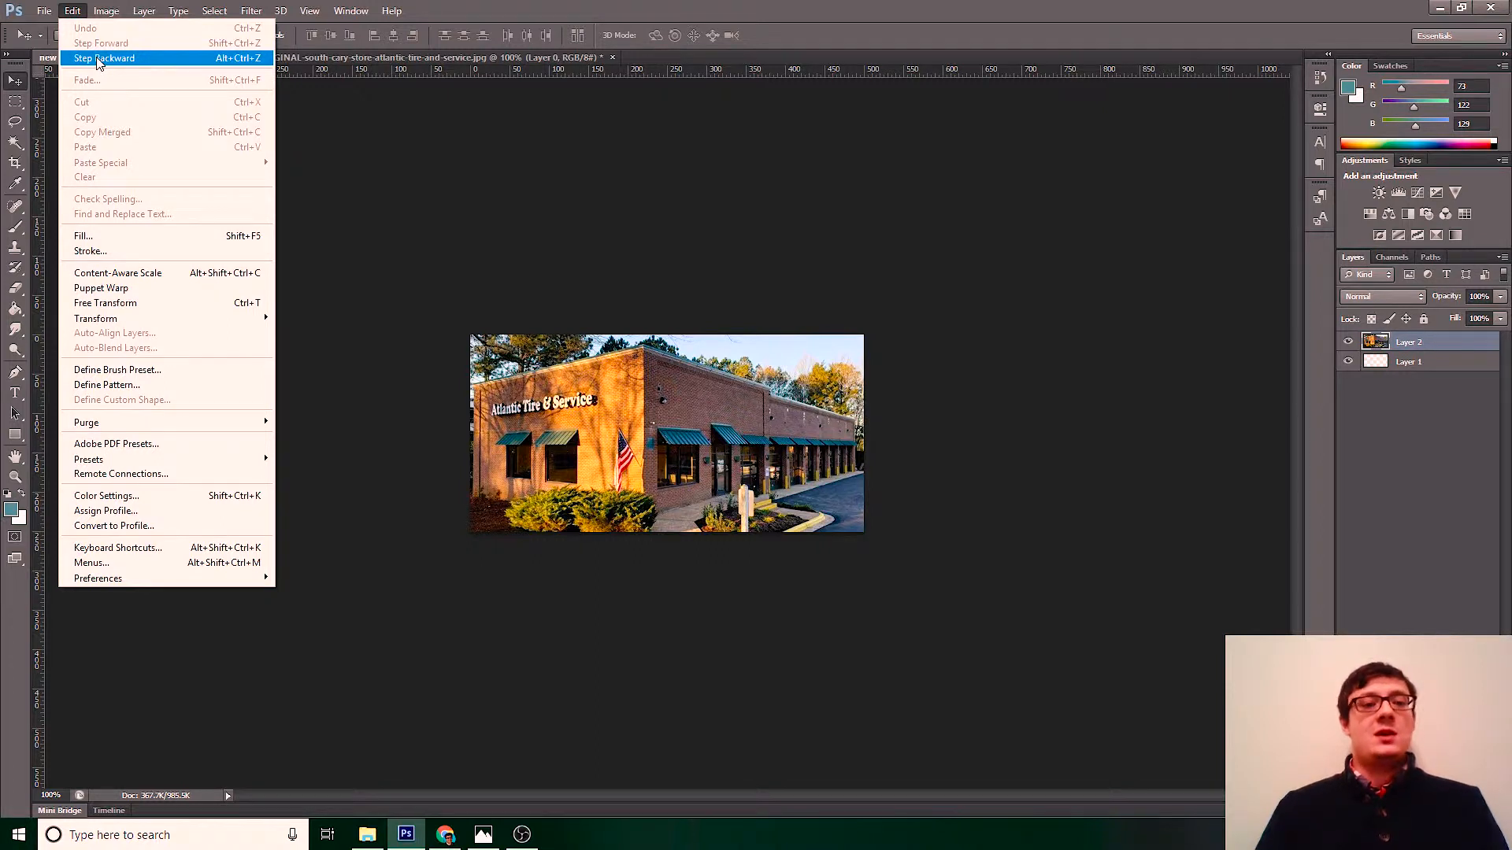
{"action": "left_click", "coordinate": [509, 7]}
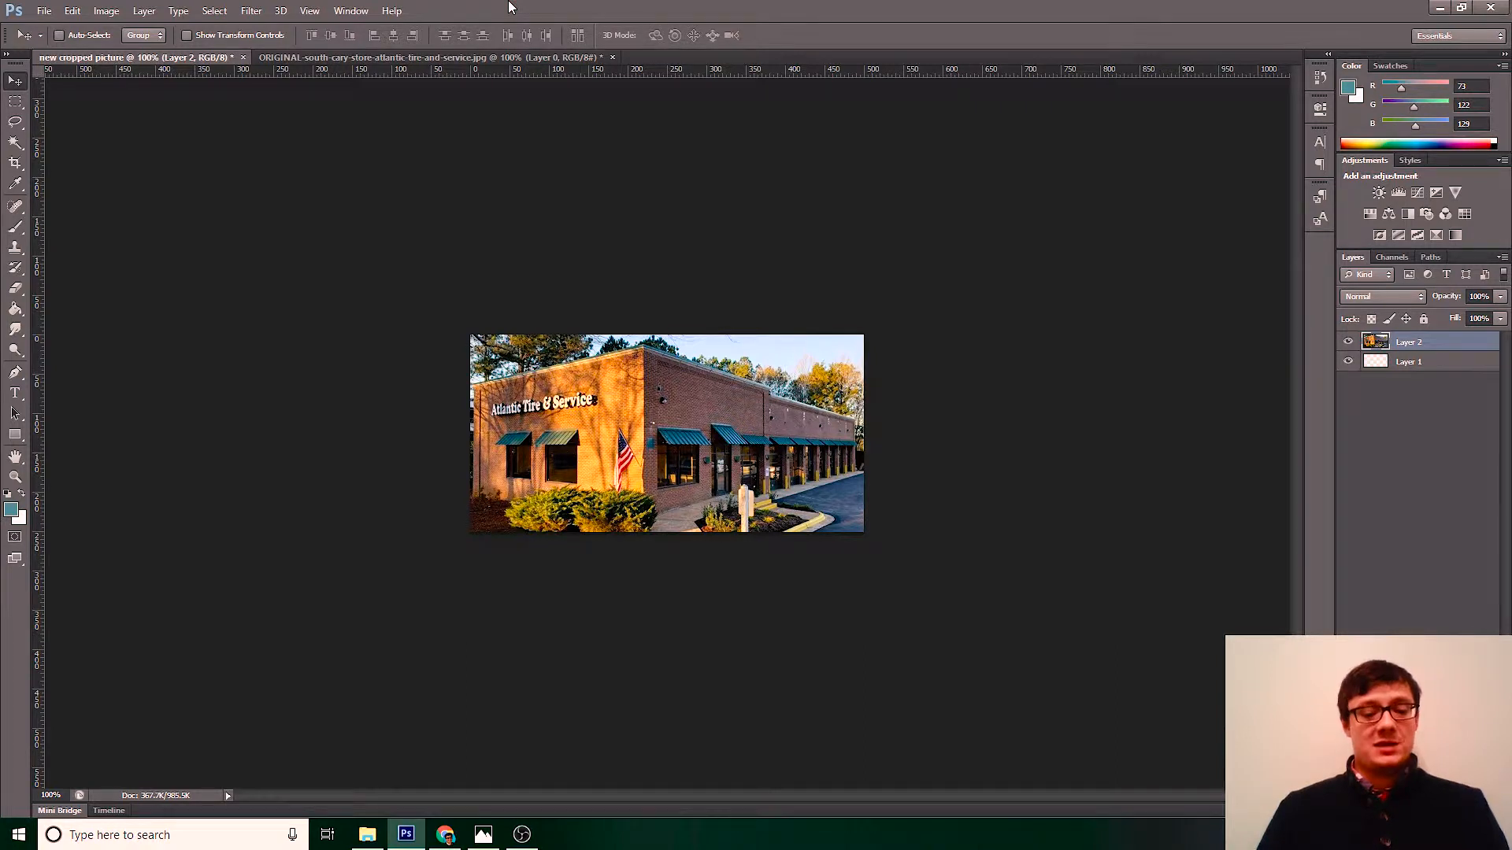
{"action": "left_click", "coordinate": [72, 11]}
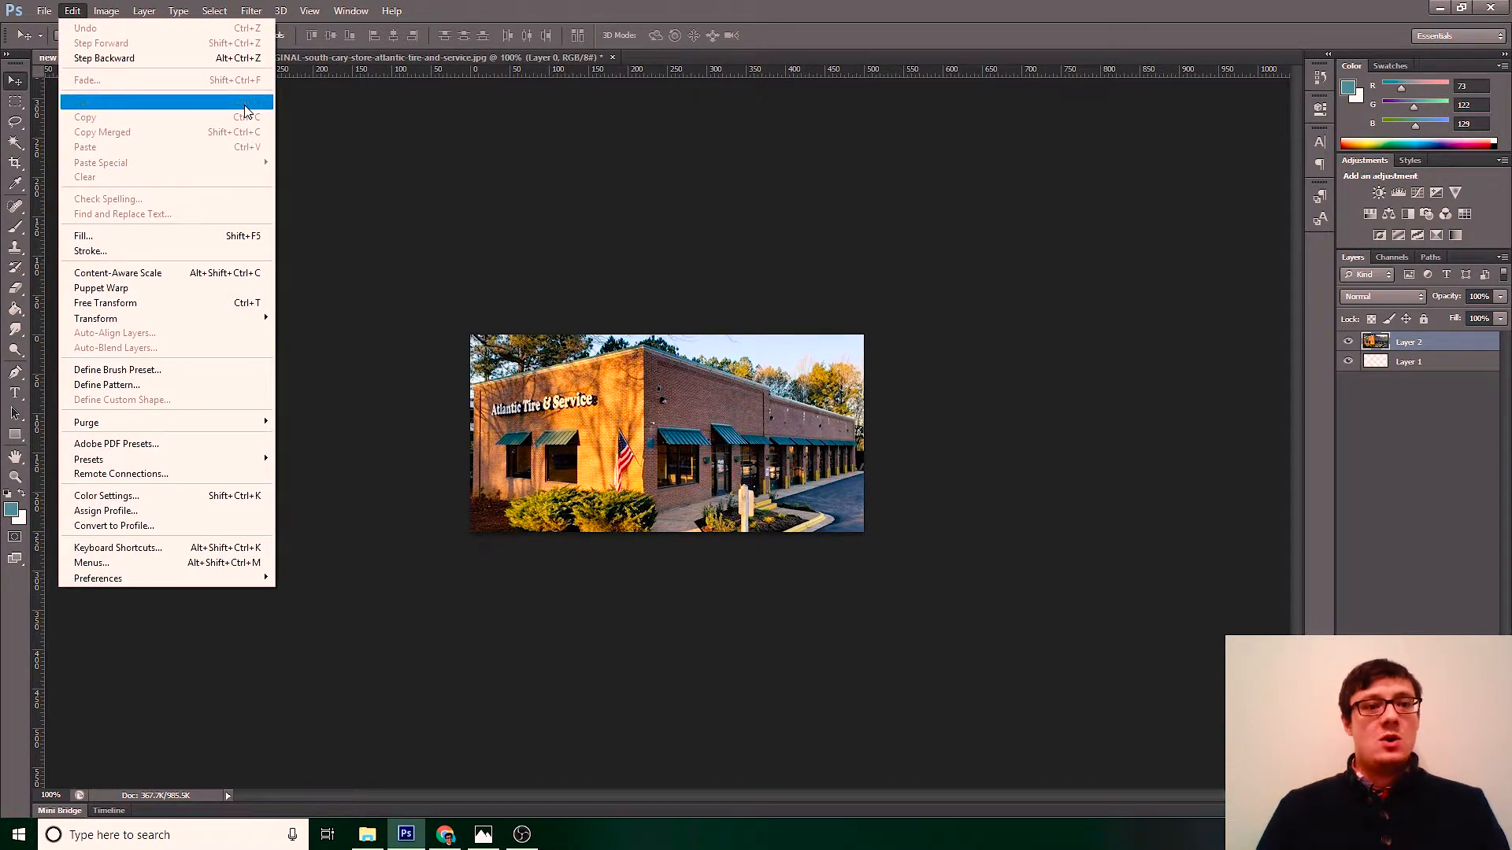
{"action": "left_click", "coordinate": [472, 137]}
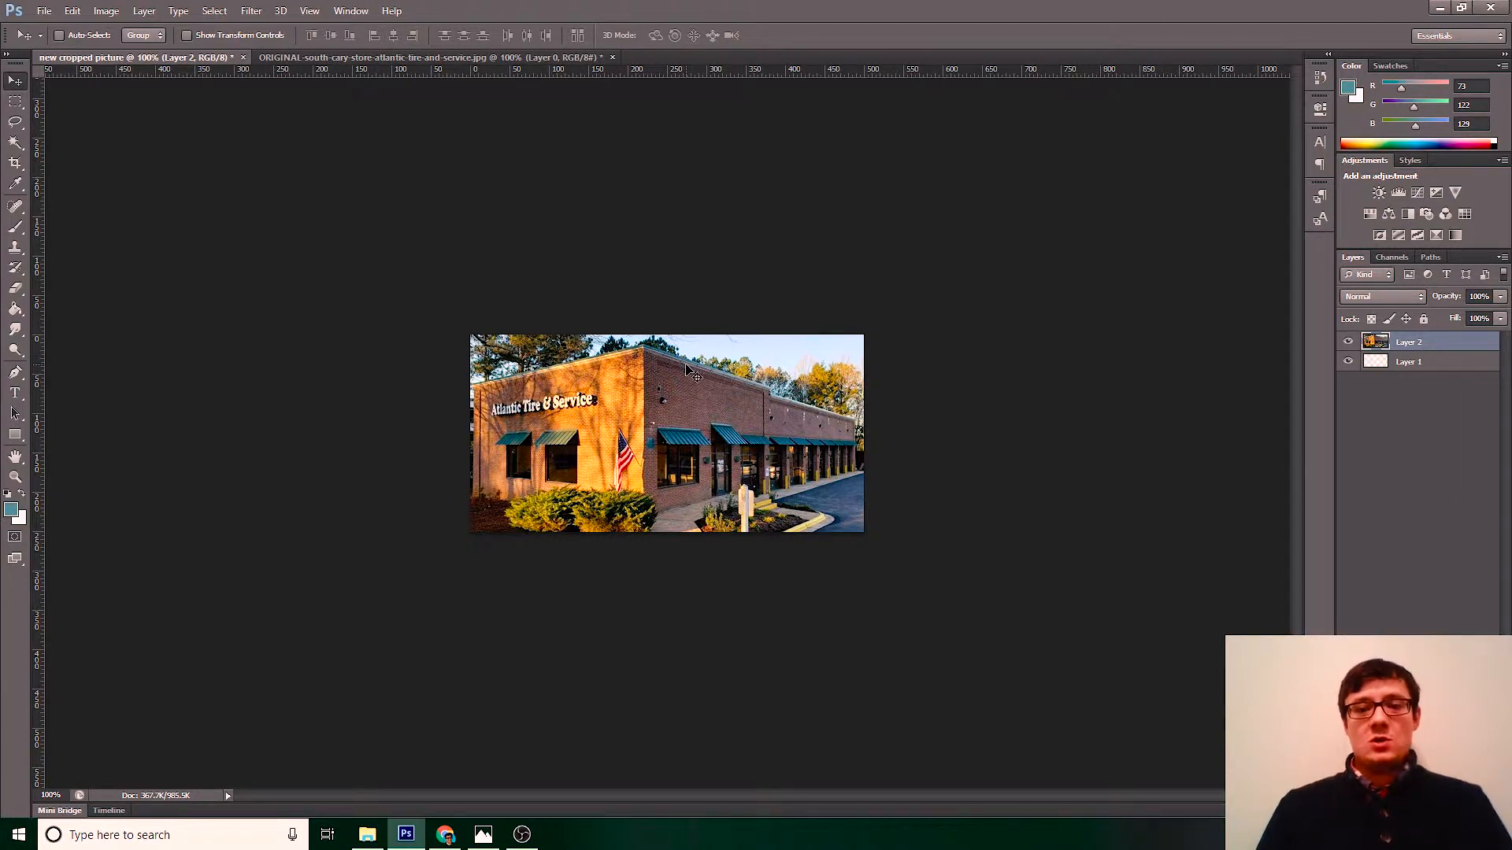
Nudge the store photo slightly to the right and start saving the document under a new name in the "images to edit" folder
{"action": "left_click_drag", "start_coordinate": [683, 386], "coordinate": [687, 386]}
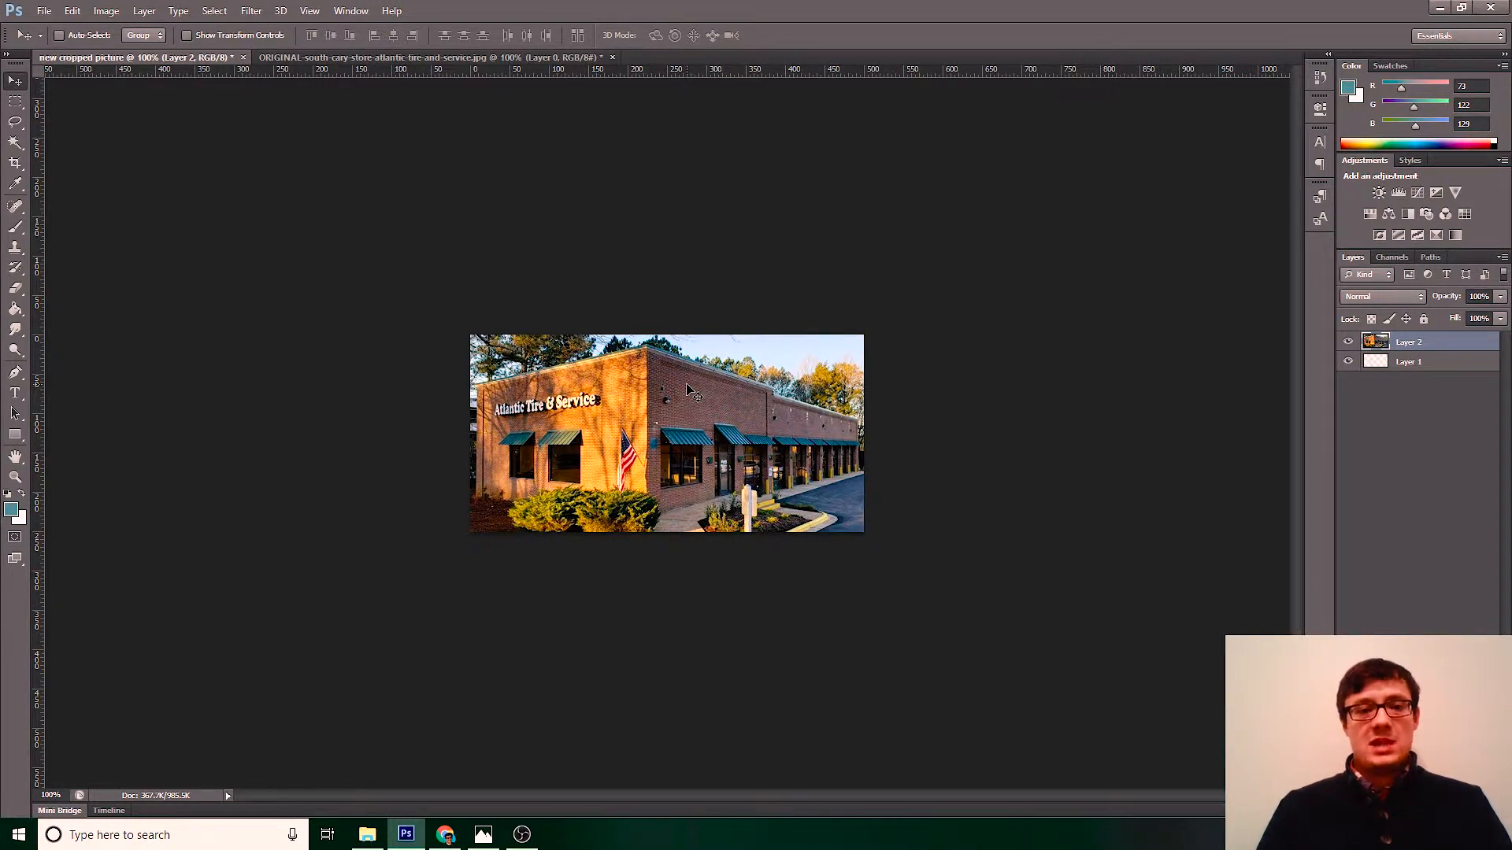
{"action": "left_click", "coordinate": [45, 13]}
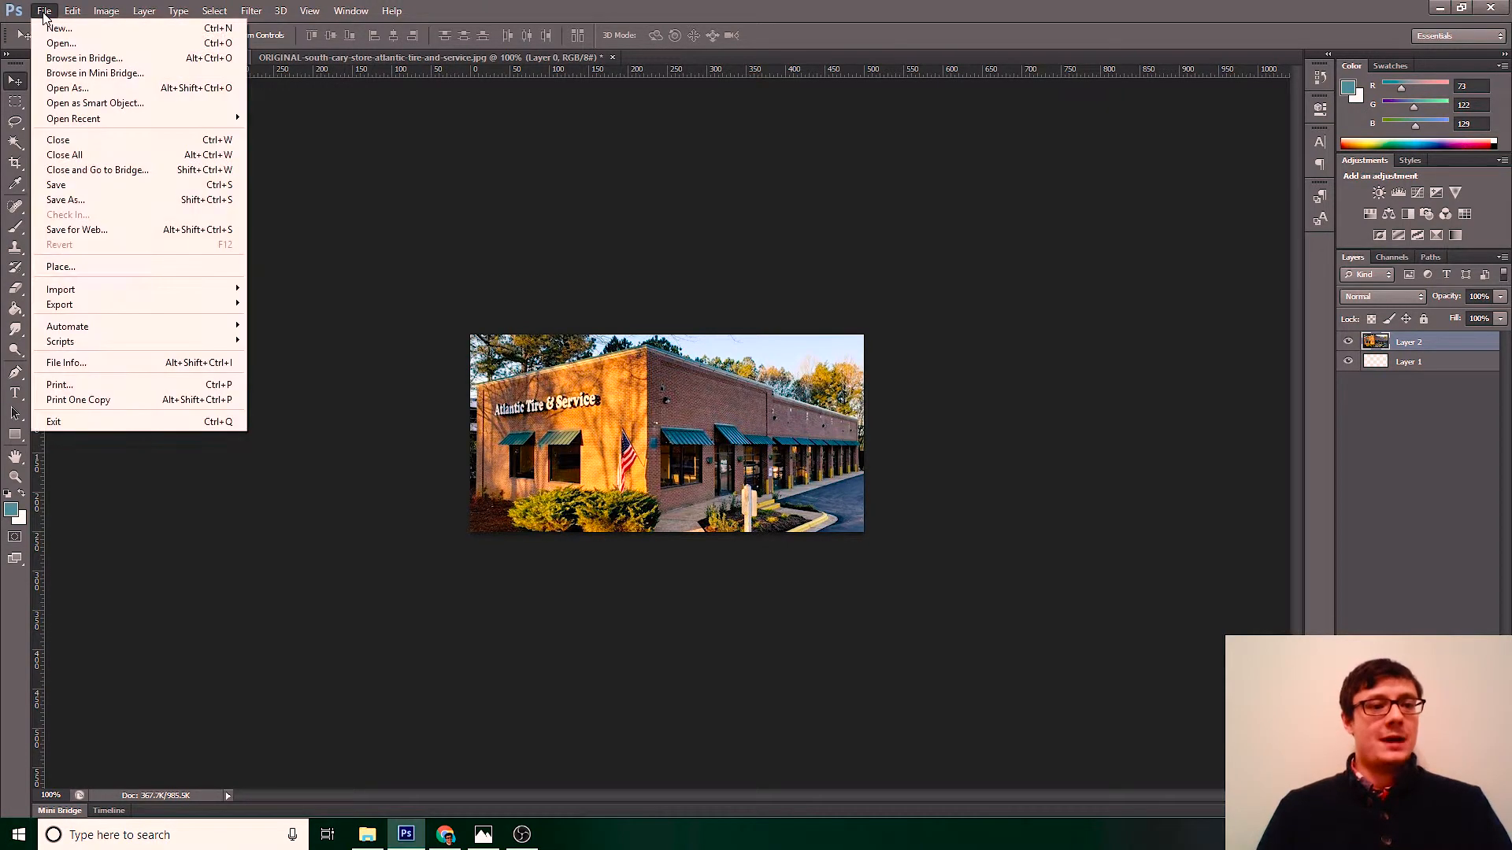
{"action": "left_click", "coordinate": [79, 199]}
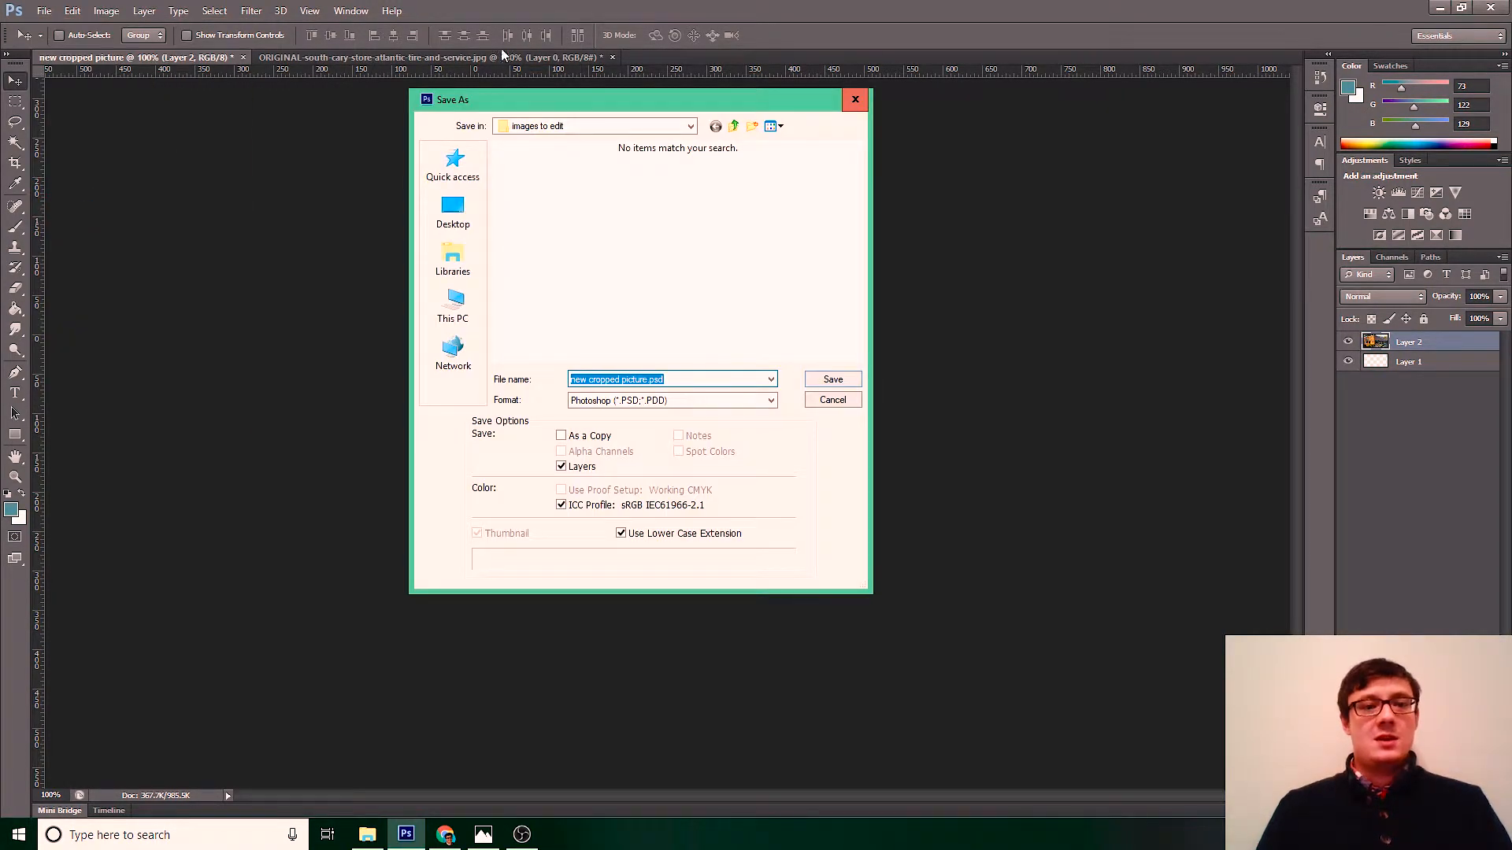
{"action": "left_click_drag", "start_coordinate": [528, 94], "coordinate": [562, 98]}
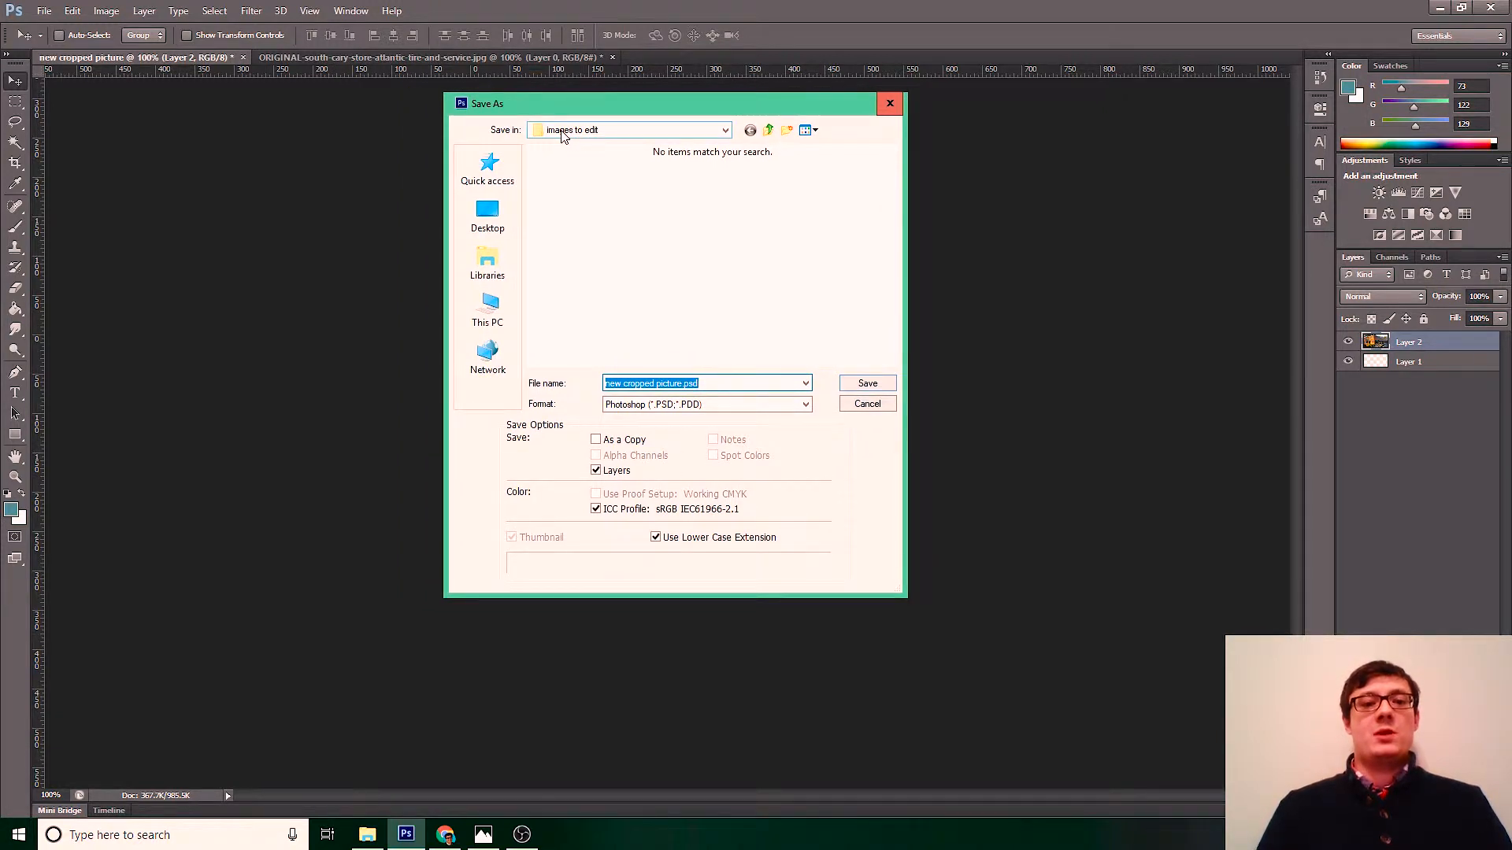
{"action": "left_click", "coordinate": [562, 135]}
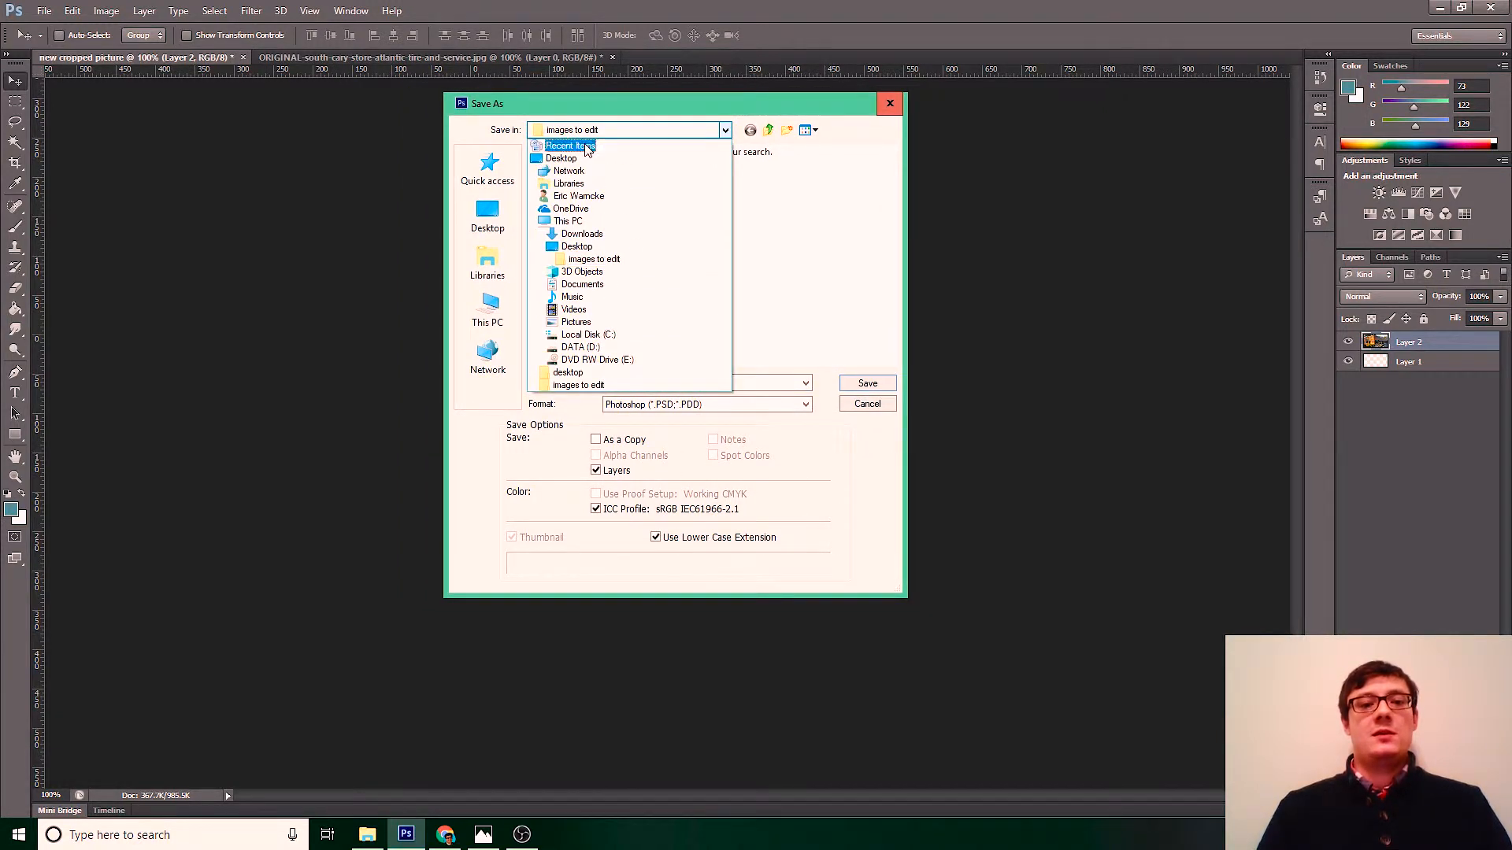
{"action": "left_click", "coordinate": [587, 262]}
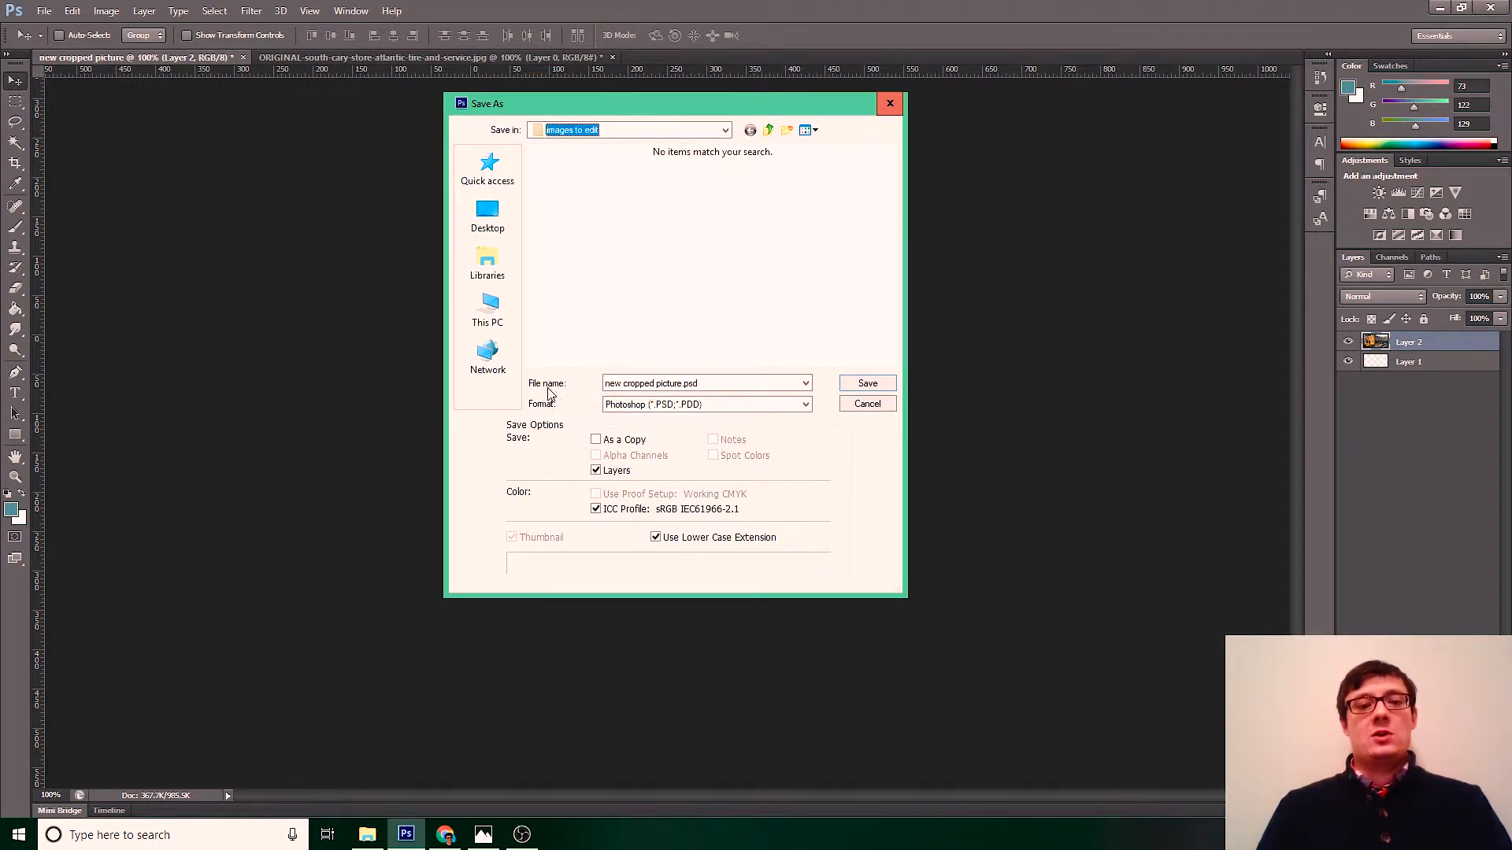
Change the file name to new-cropped-picture, using hyphens instead of spaces
{"action": "left_click", "coordinate": [679, 383]}
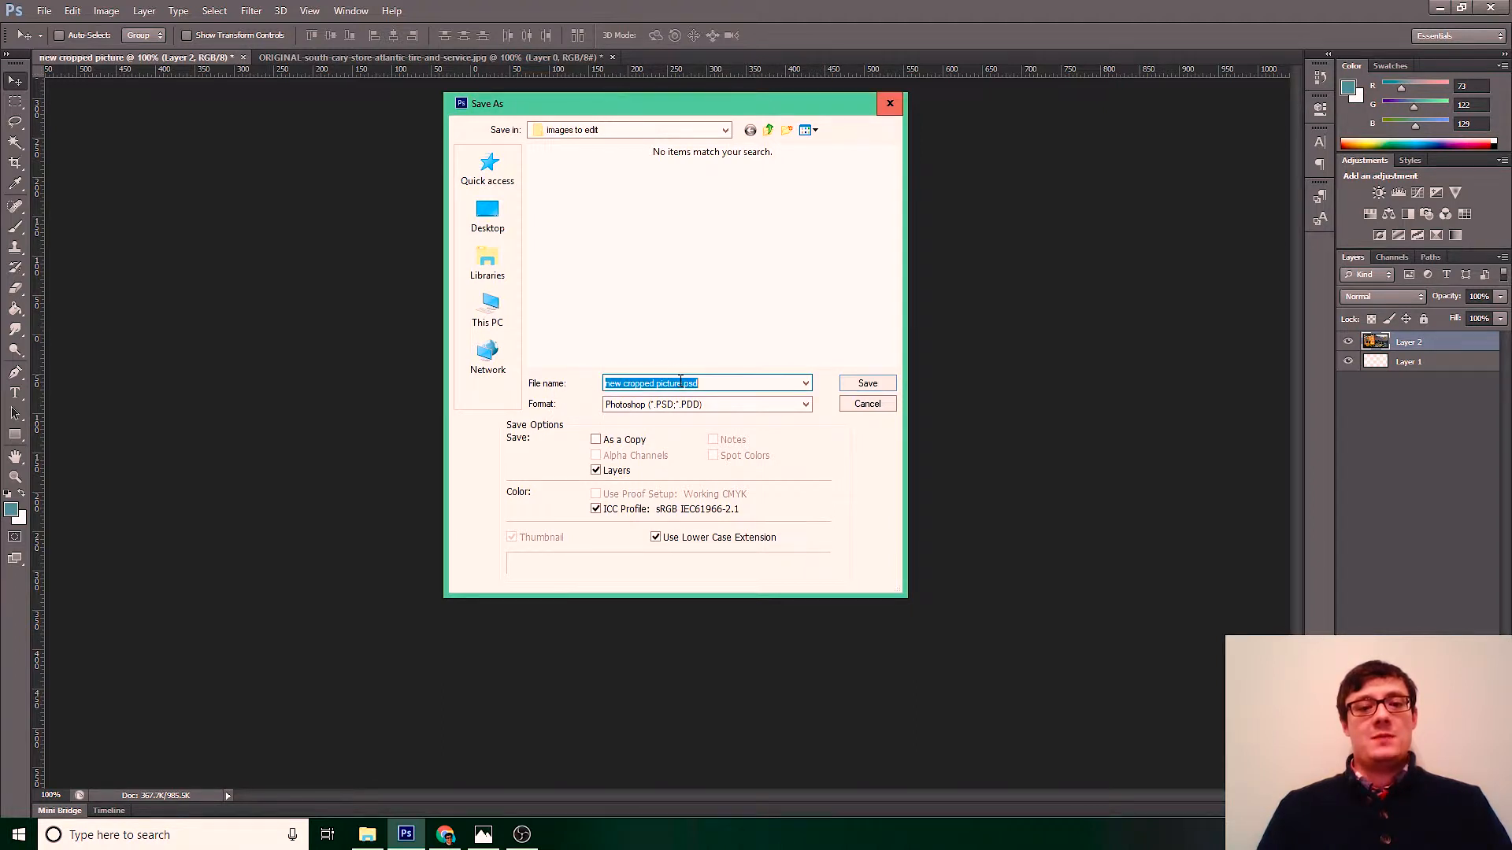
{"action": "left_click", "coordinate": [674, 384]}
{"action": "left_click_drag", "start_coordinate": [680, 384], "coordinate": [482, 396]}
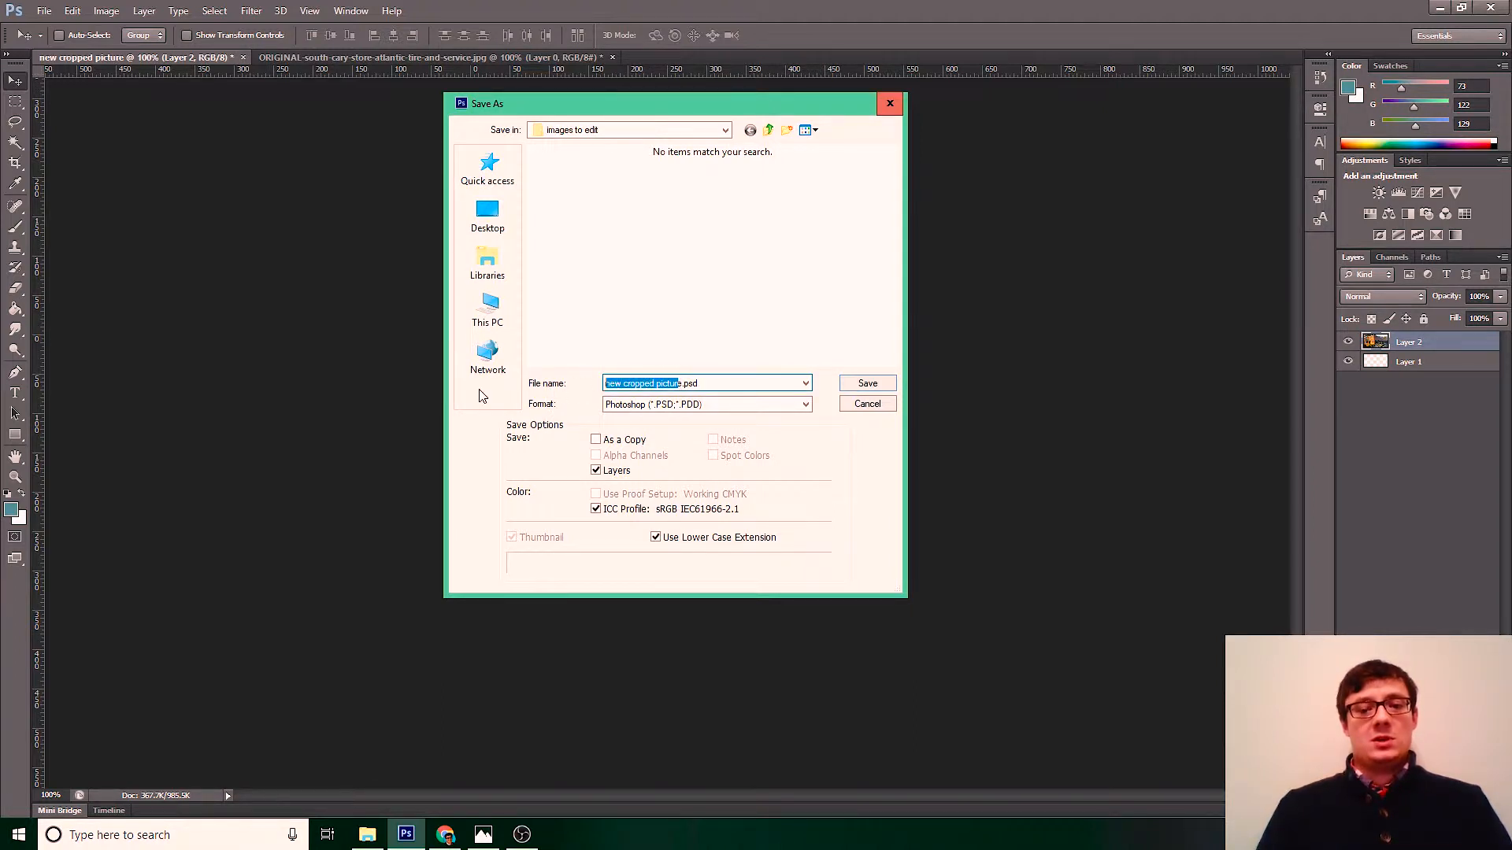
{"action": "key", "text": "BackSpace"}
{"action": "key", "text": "Delete"}
{"action": "type", "text": "new-c"}
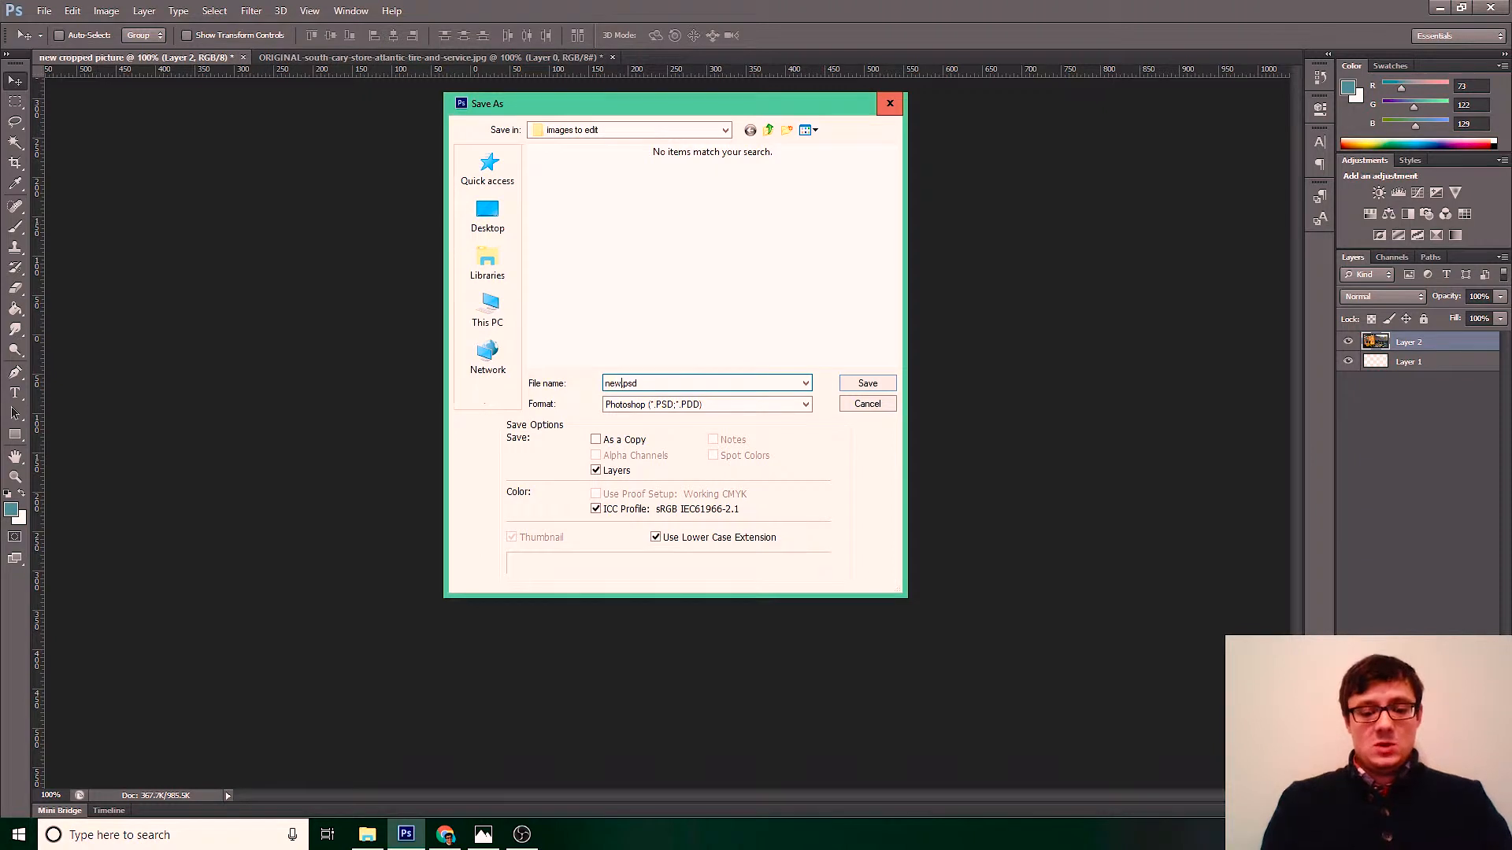
{"action": "type", "text": "ropped-"}
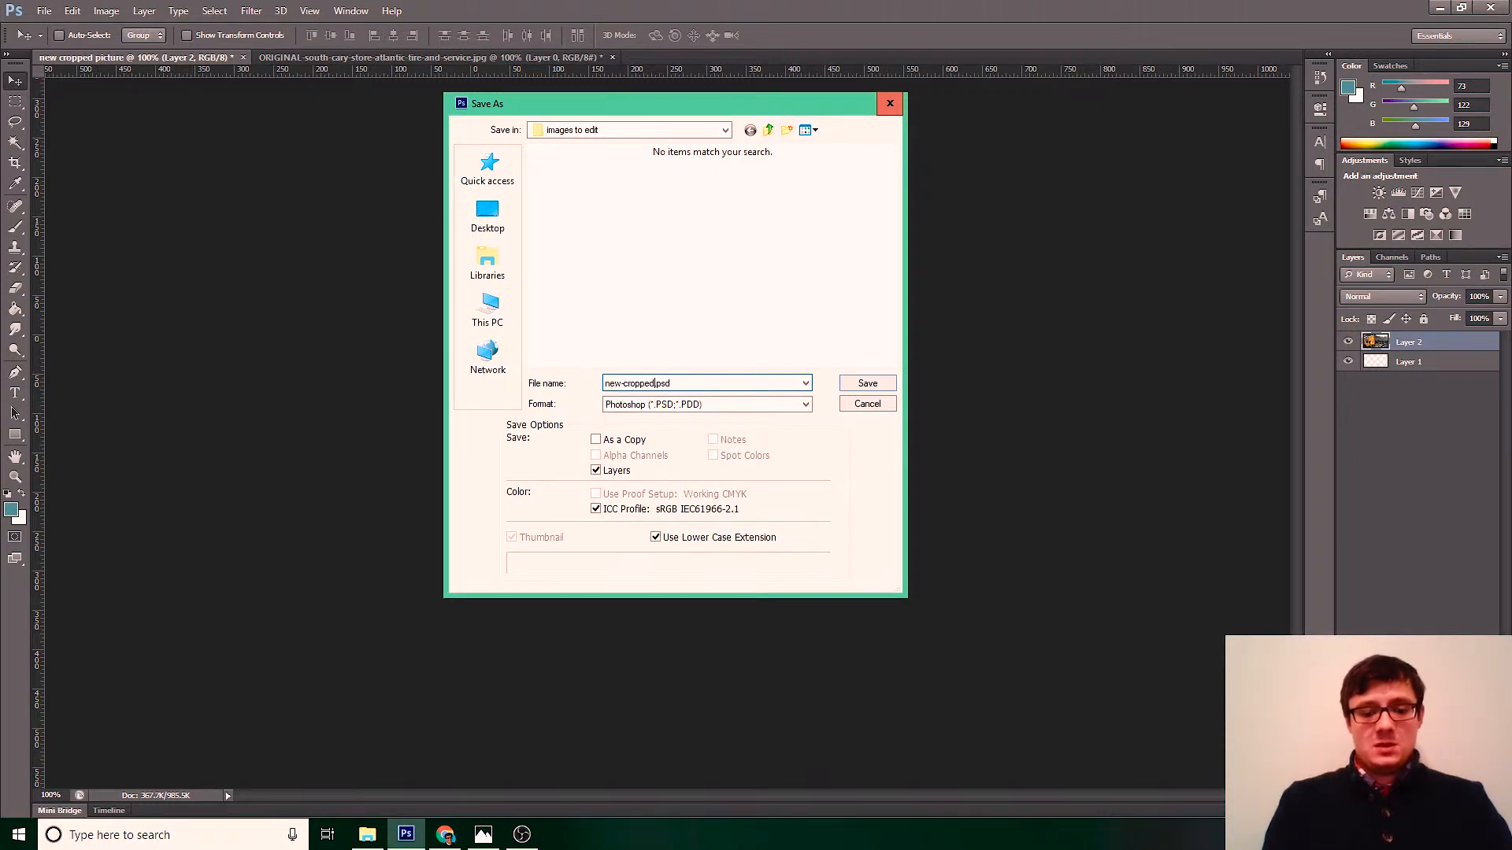
{"action": "type", "text": "picture"}
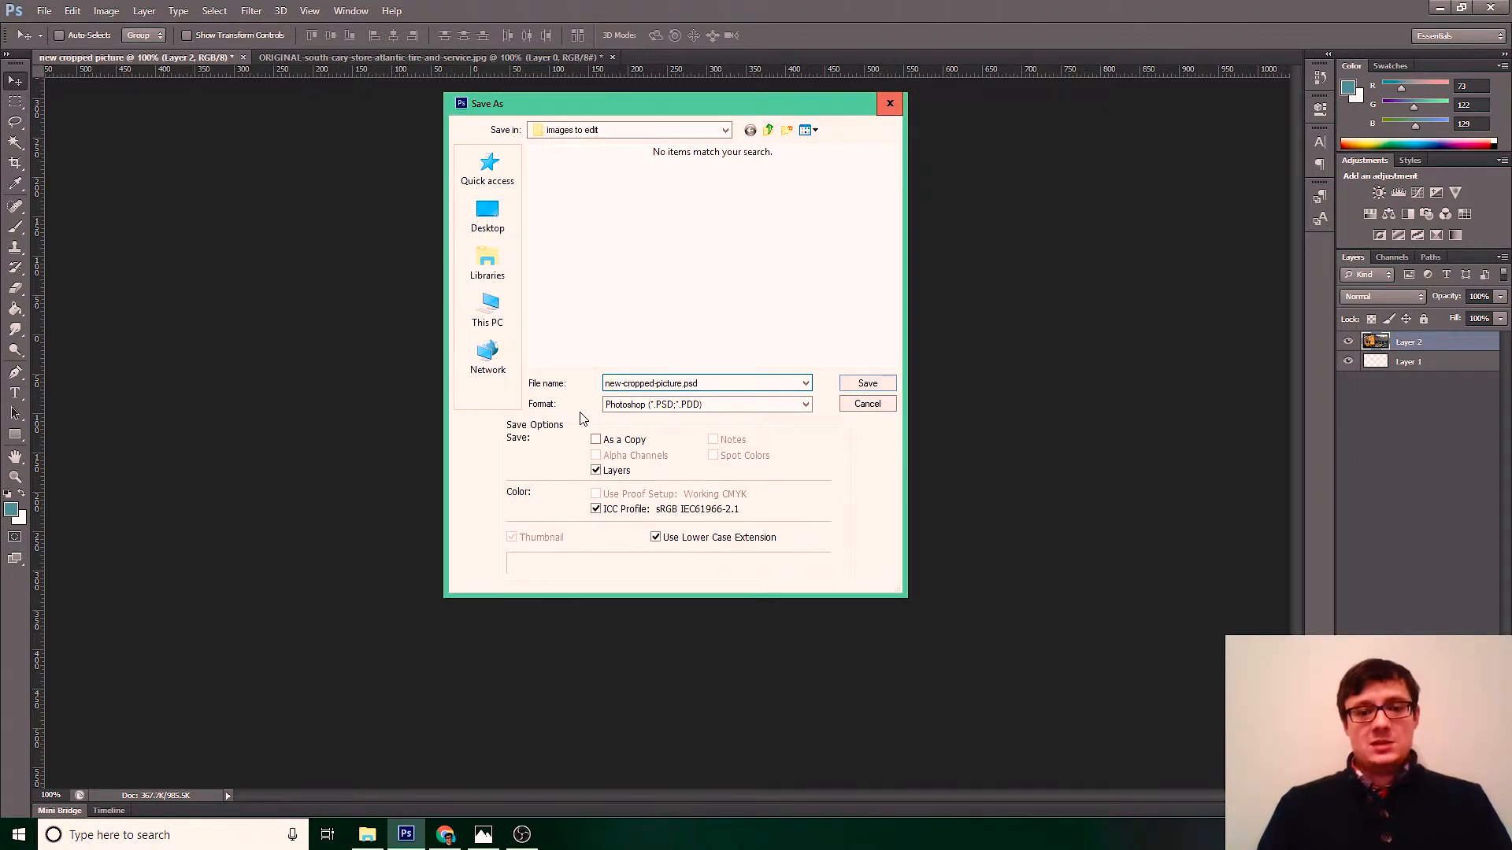
Choose JPEG as the file format and save the picture
{"action": "left_click", "coordinate": [671, 406]}
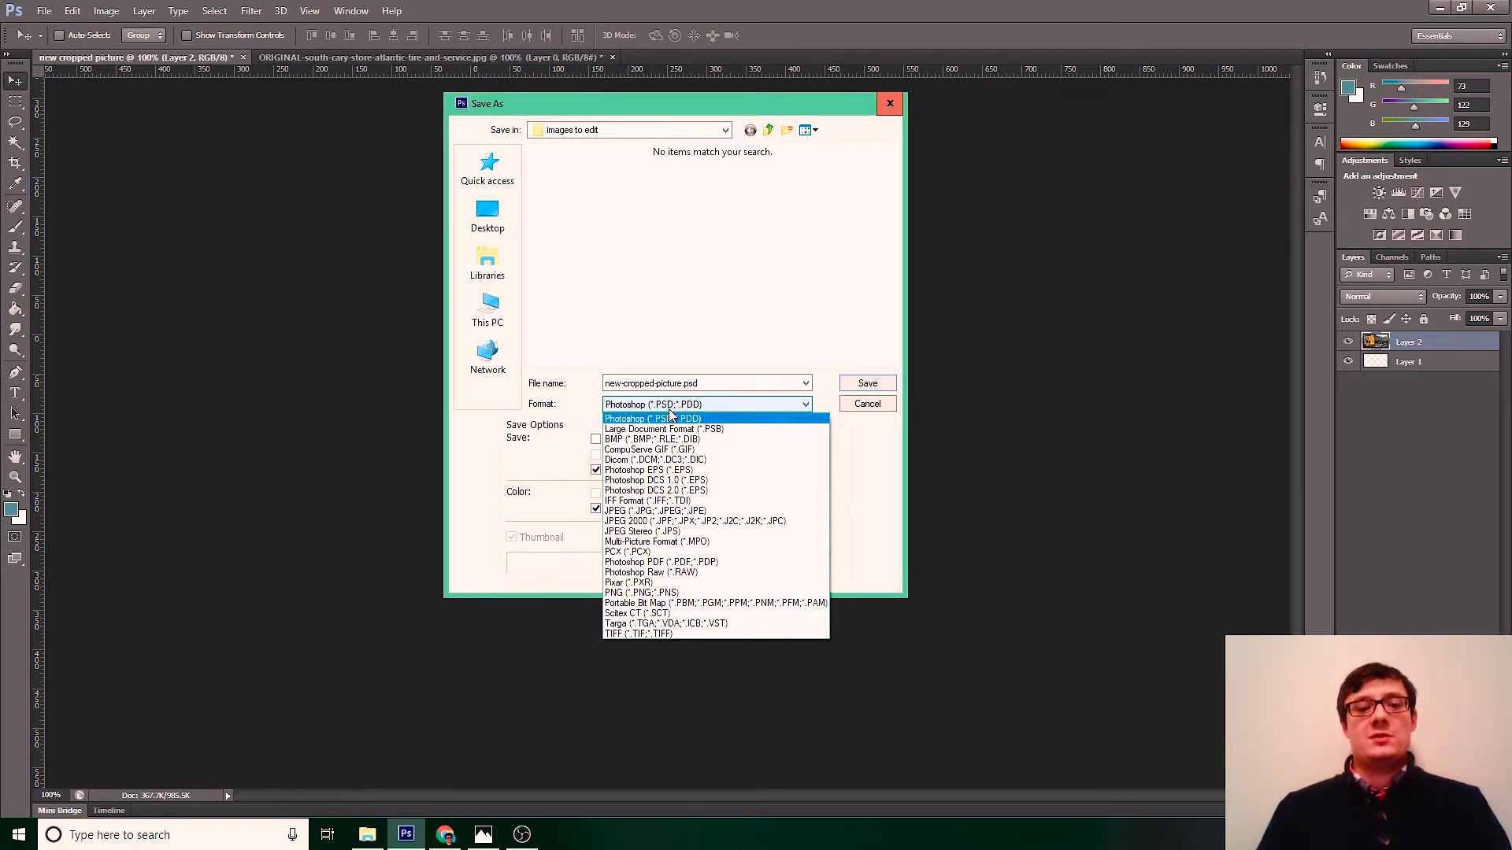
{"action": "left_click", "coordinate": [644, 513]}
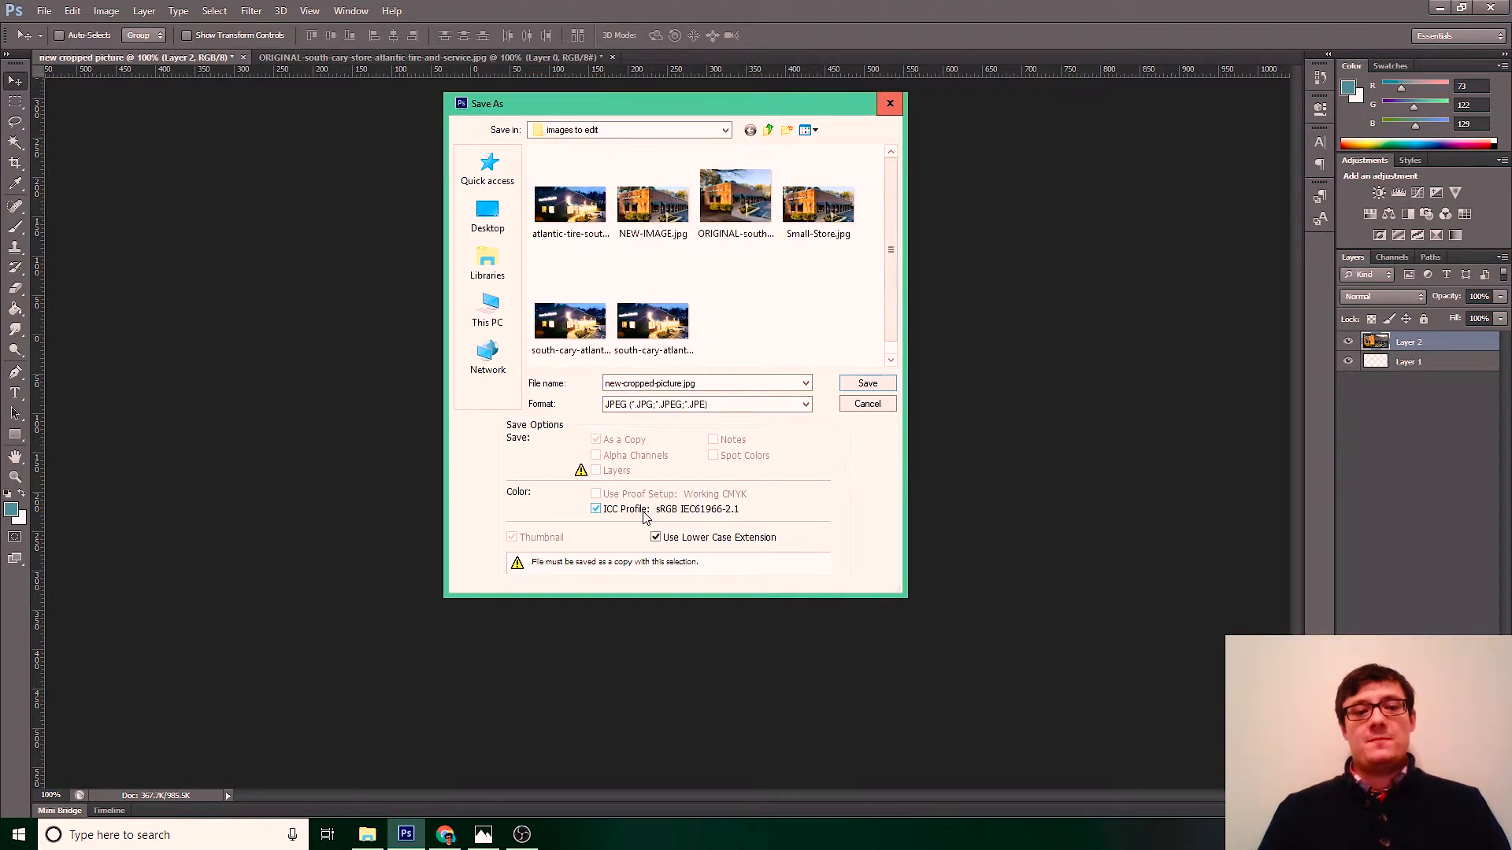
{"action": "left_click", "coordinate": [868, 385]}
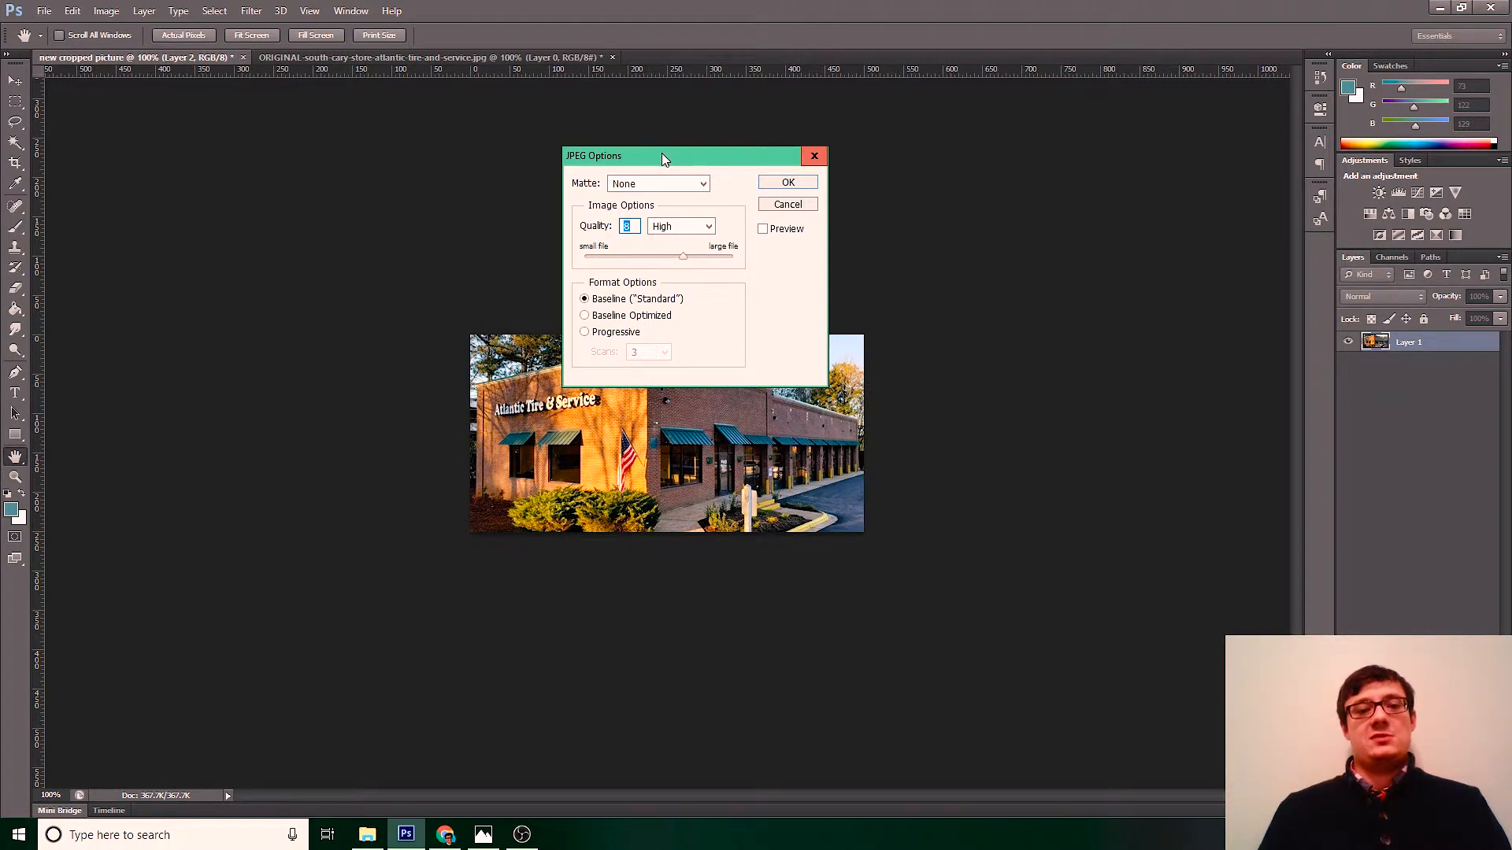
Try the maximum and minimum JPEG quality, set the quality back to 8 (High), and confirm the JPEG options
{"action": "left_click_drag", "start_coordinate": [660, 152], "coordinate": [671, 153]}
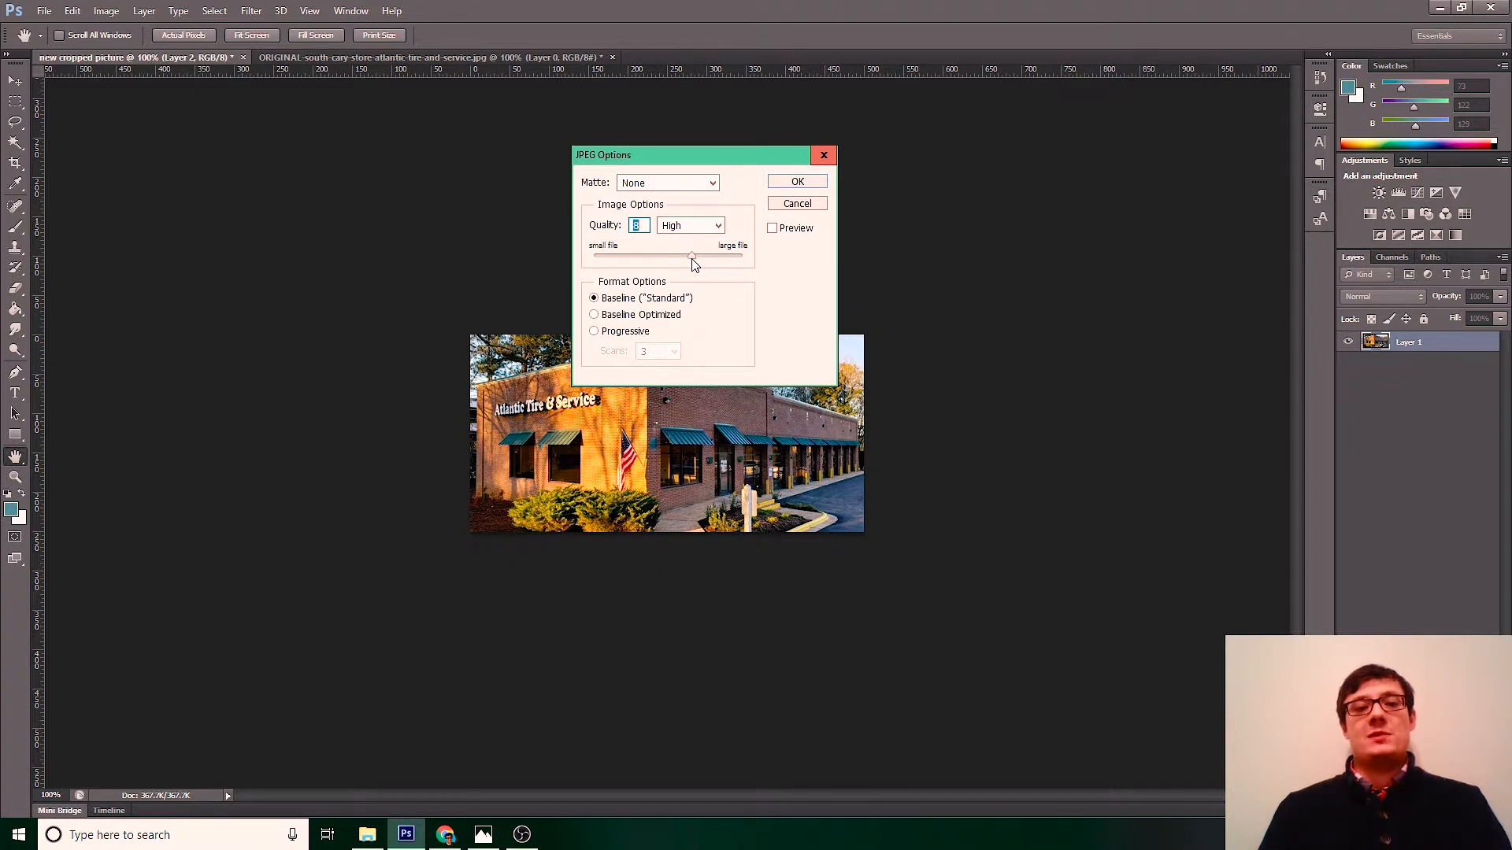
{"action": "left_click_drag", "start_coordinate": [692, 260], "coordinate": [745, 260]}
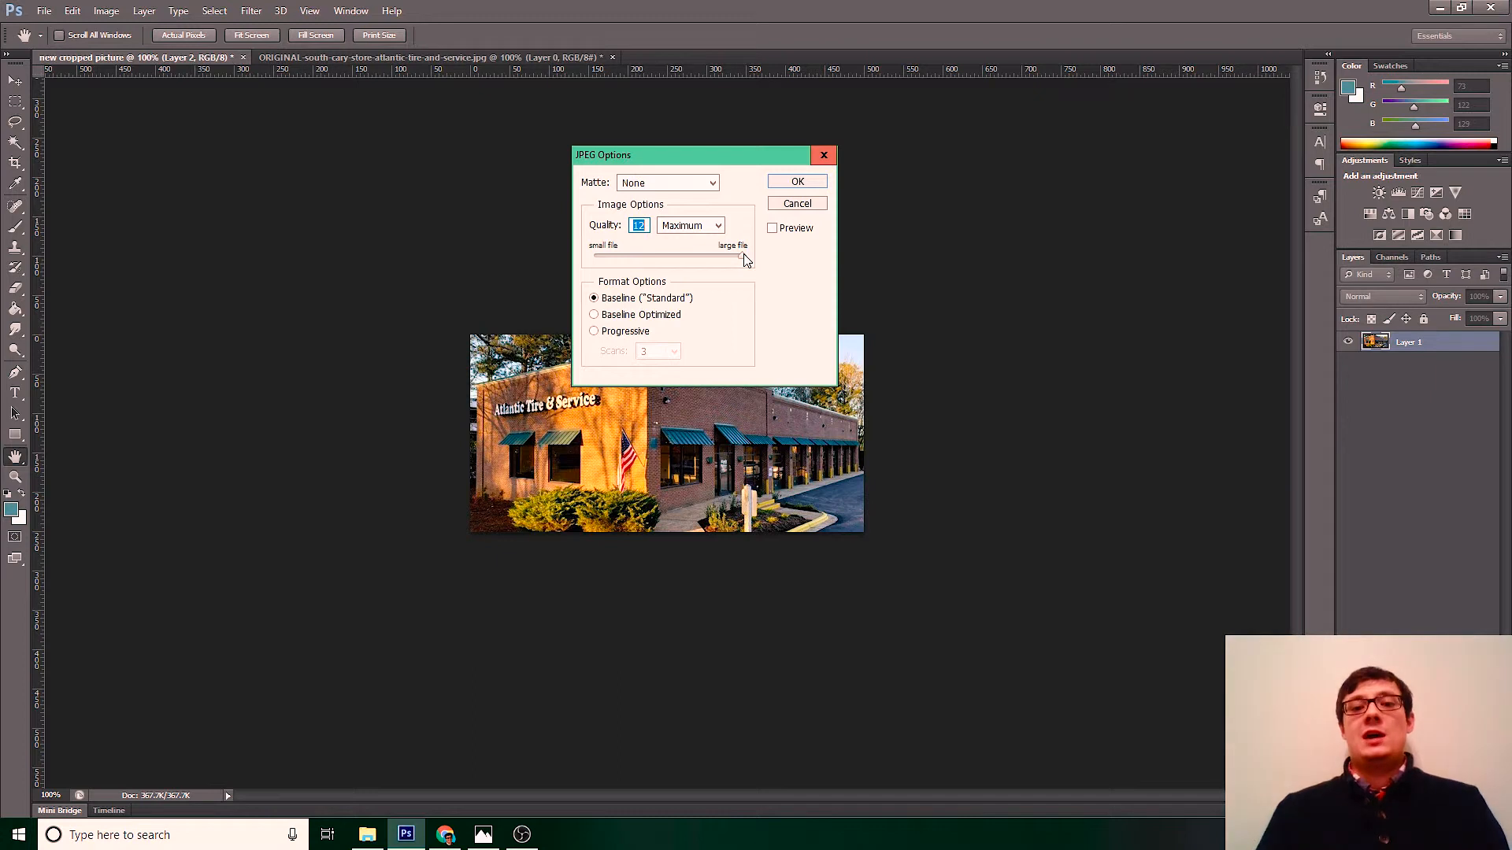
{"action": "left_click_drag", "start_coordinate": [743, 259], "coordinate": [570, 262]}
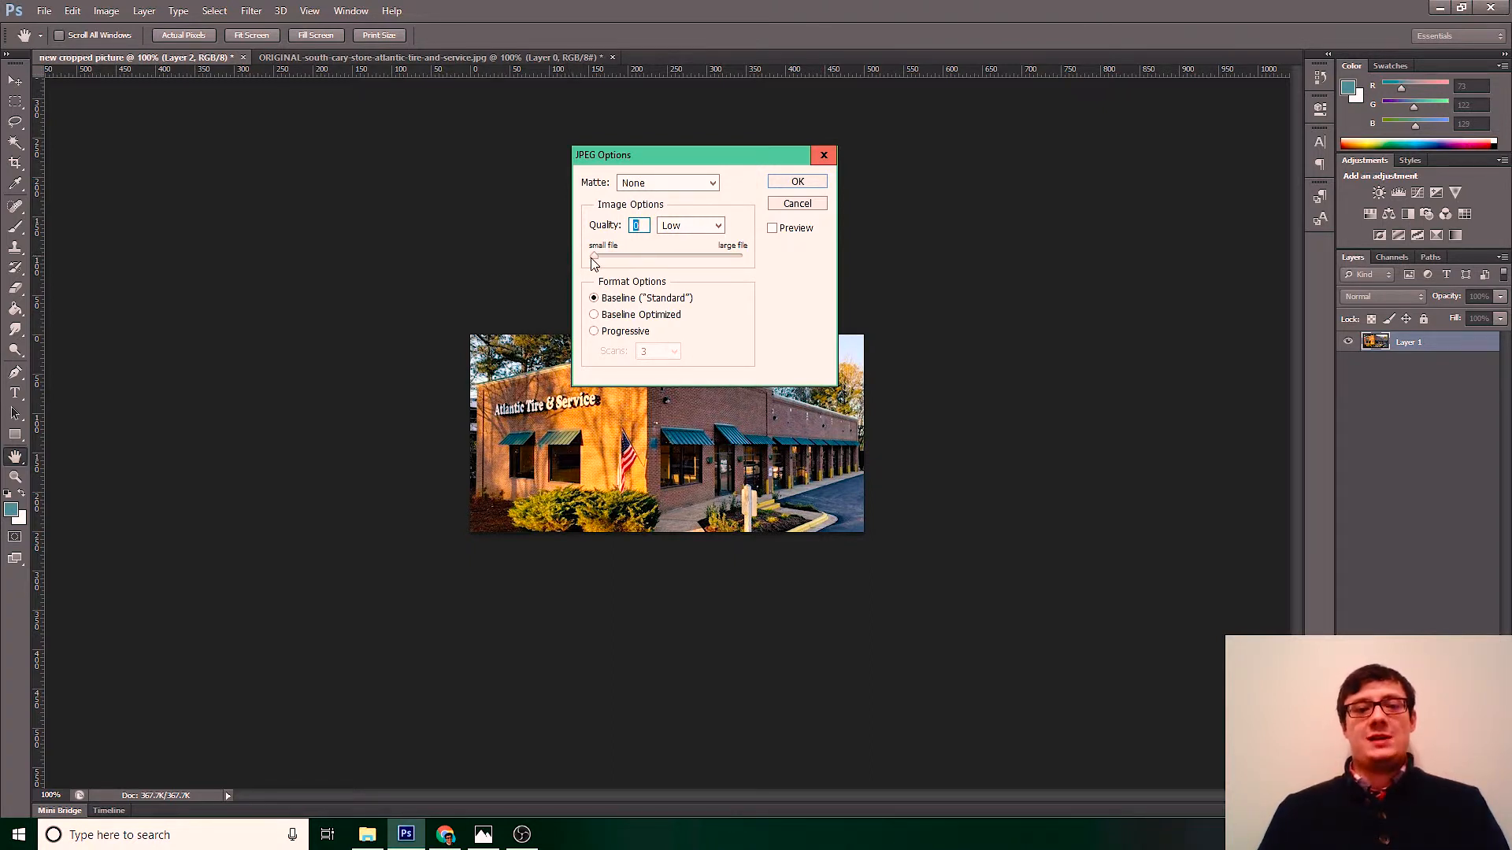
{"action": "left_click_drag", "start_coordinate": [596, 263], "coordinate": [692, 255]}
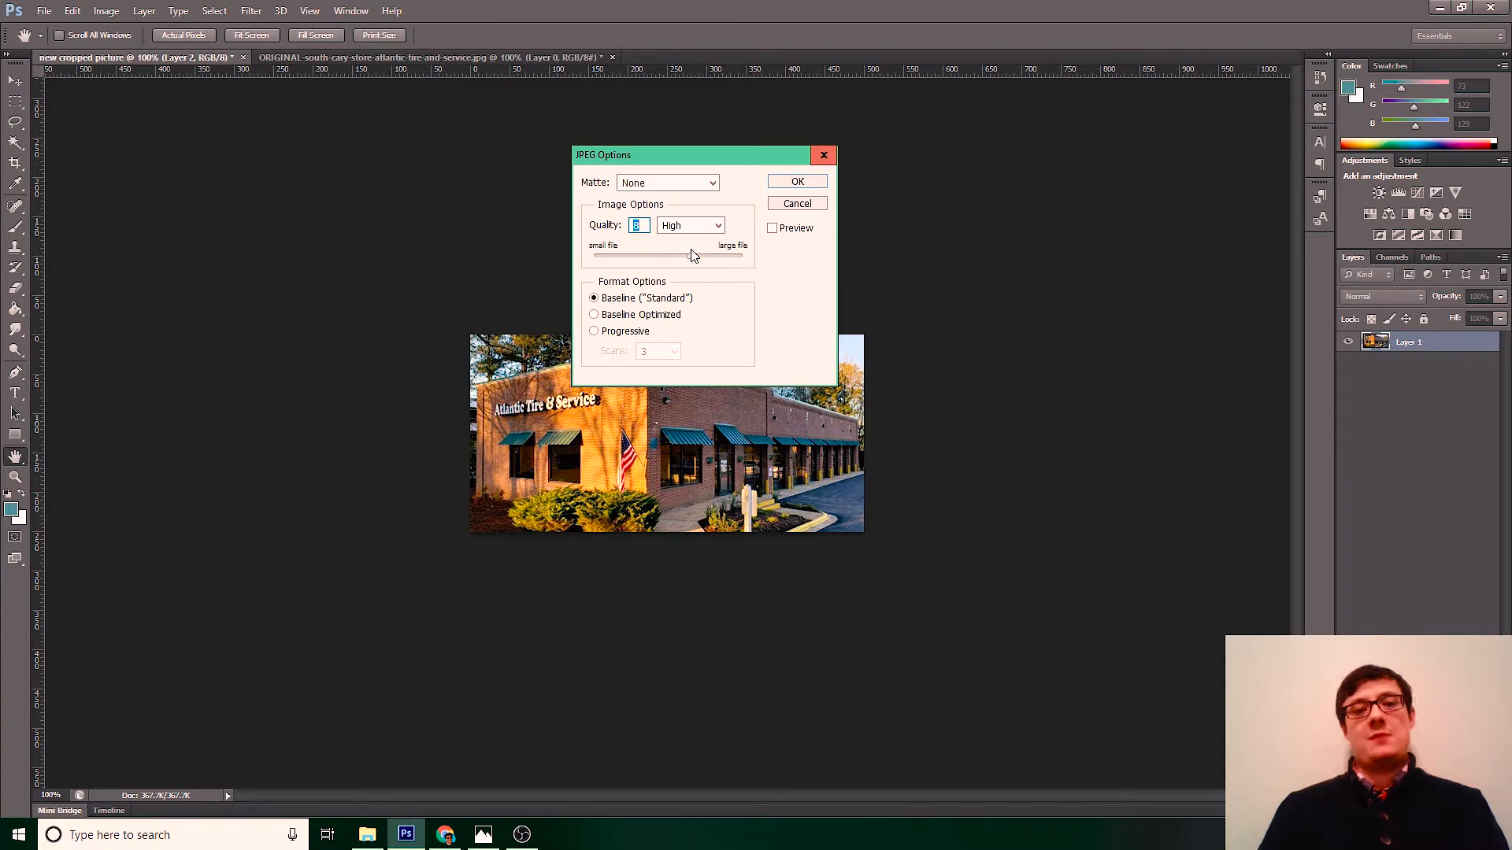
{"action": "left_click", "coordinate": [797, 183]}
Switch to File Explorer and open new-cropped-picture.jpg from the "images to edit" folder
{"action": "key", "text": "alt+Tab"}
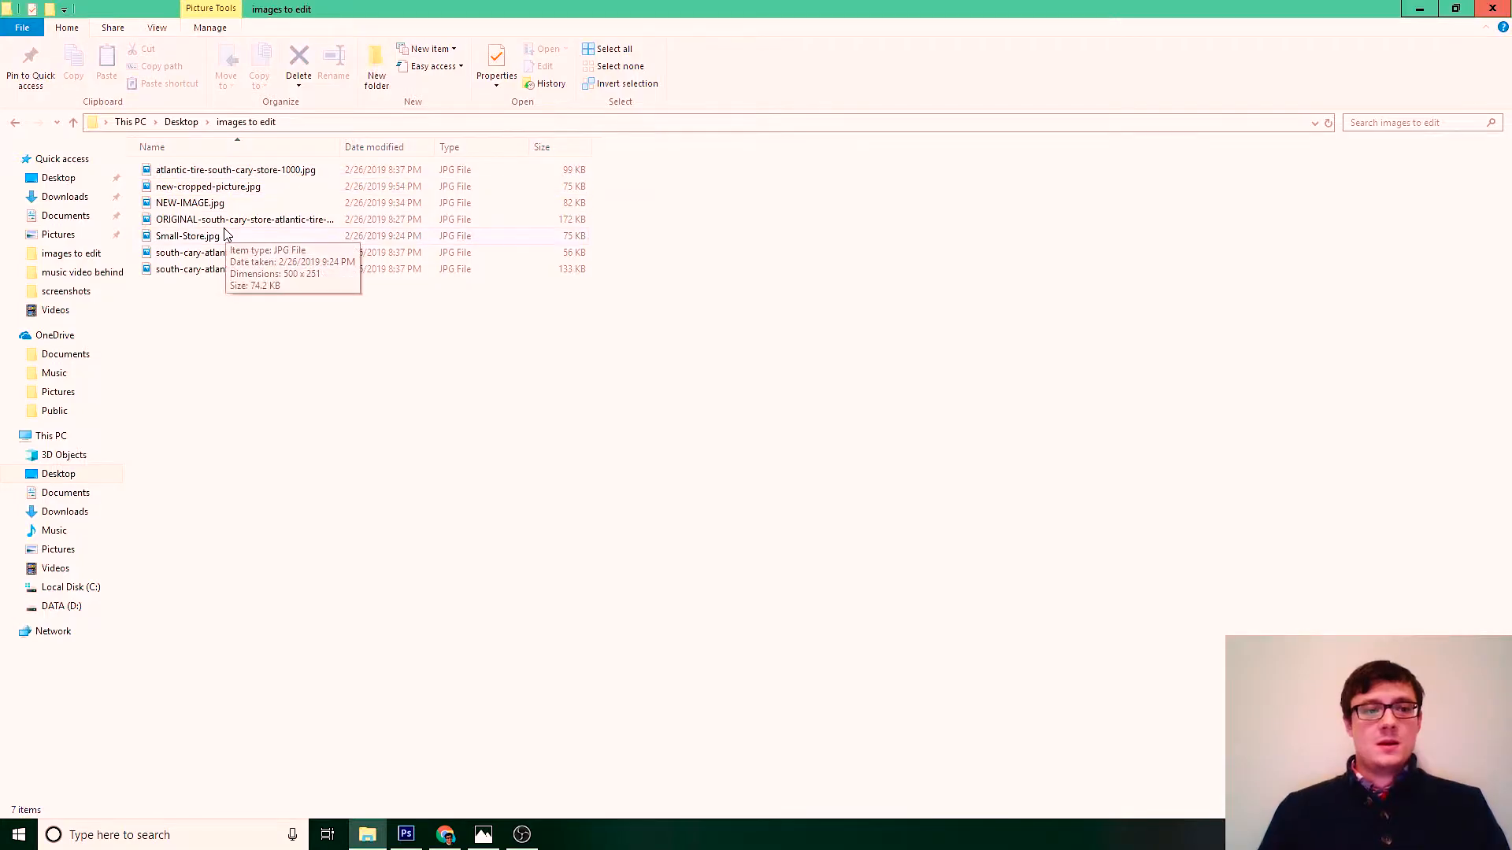
{"action": "double_click", "coordinate": [206, 189]}
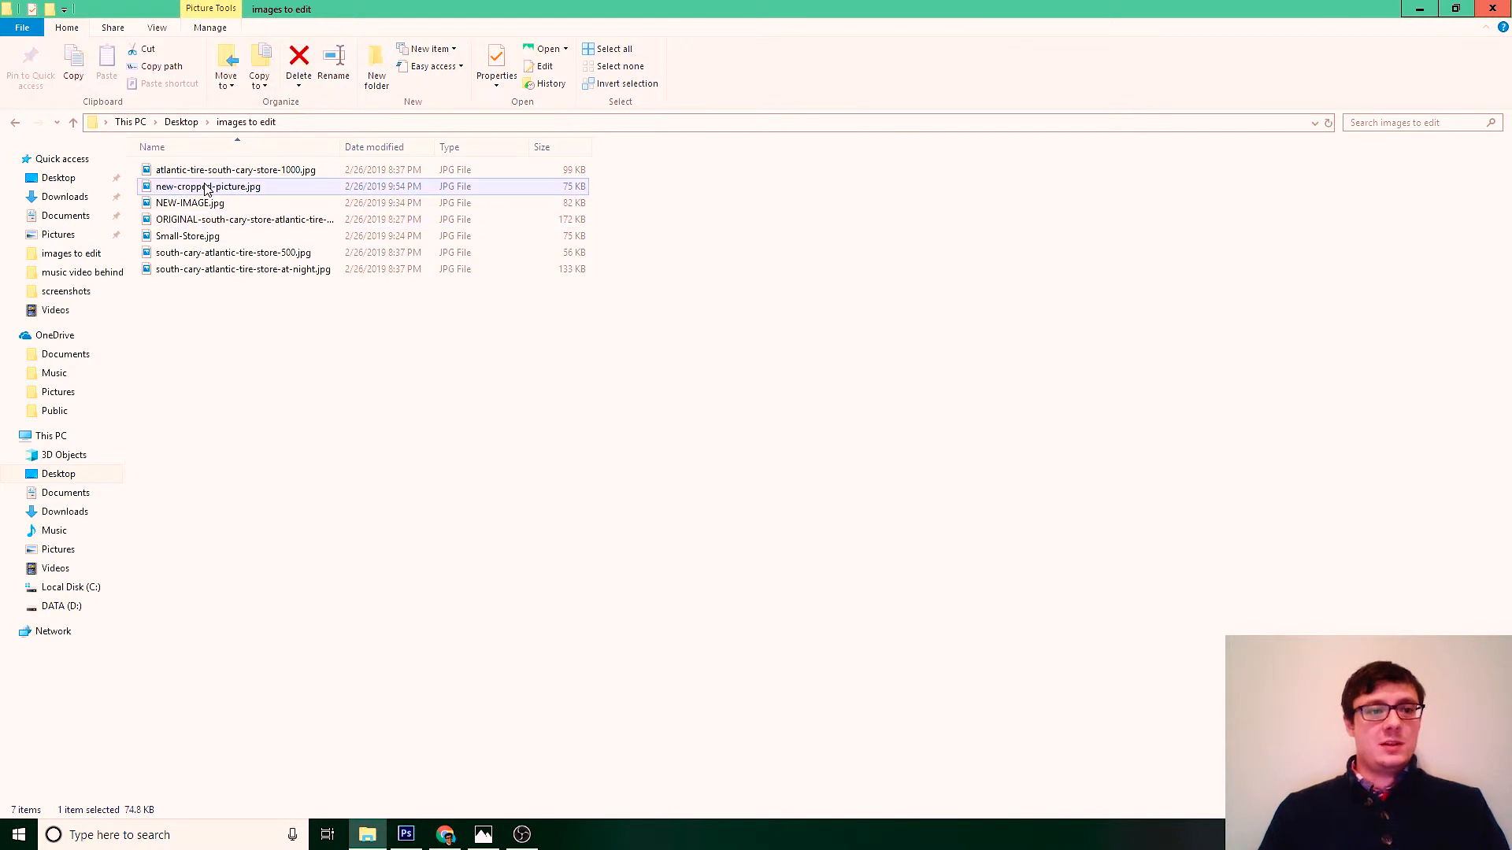